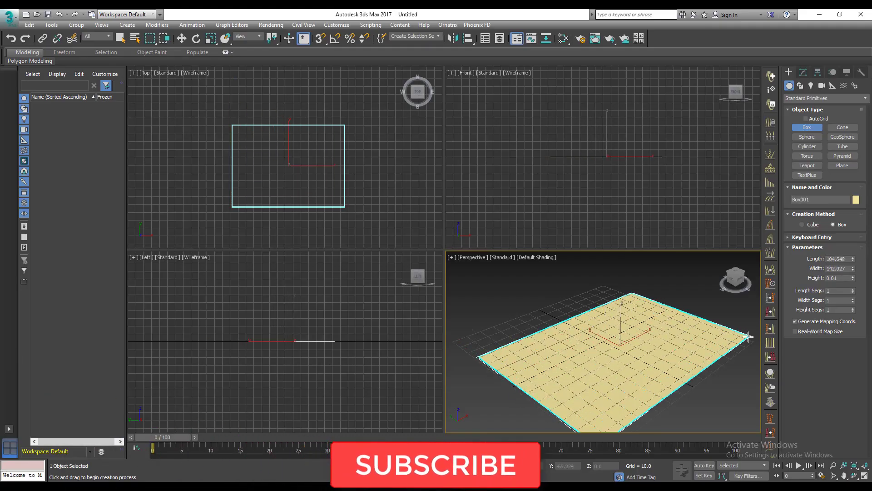
Draw a flat box about 101 long, 141 wide and 5.6 high in the perspective view and maximize that viewport
{"action": "left_click_drag", "start_coordinate": [749, 337], "coordinate": [745, 334]}
{"action": "left_click", "coordinate": [732, 325]}
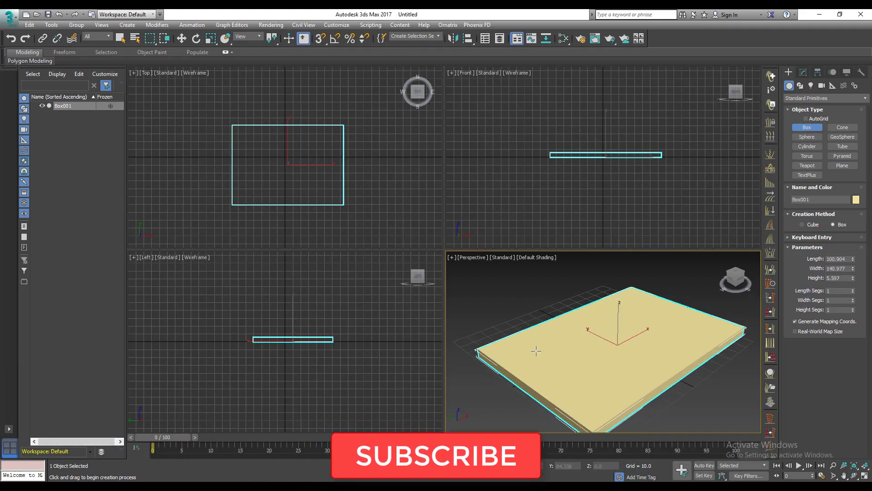
{"action": "mouse_move", "coordinate": [555, 326]}
{"action": "middle_mouse_down"}
{"action": "mouse_move", "coordinate": [559, 310]}
{"action": "mouse_move", "coordinate": [551, 321]}
{"action": "middle_mouse_up"}
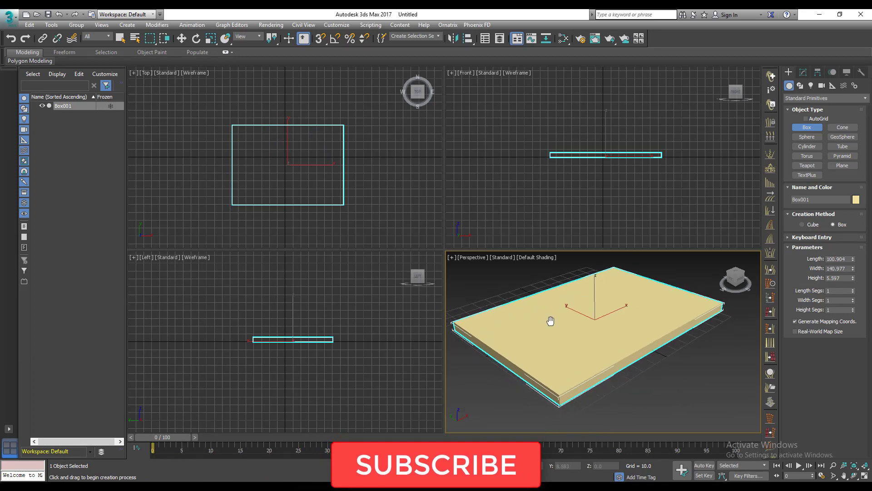
{"action": "left_click", "coordinate": [865, 475]}
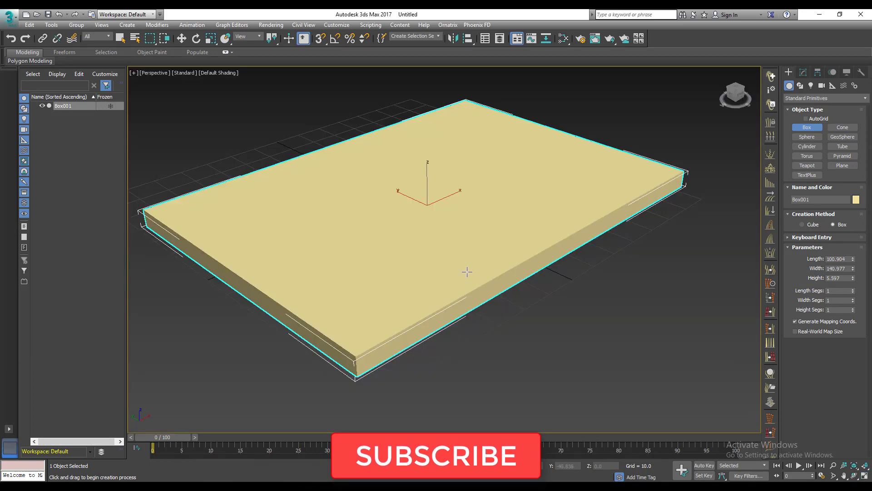
Convert the box to an Editable Poly
{"action": "scroll", "coordinate": [467, 271], "scroll_direction": "down", "scroll_amount": 2}
{"action": "middle_click_drag", "start_coordinate": [467, 272], "coordinate": [455, 298], "text": "alt"}
{"action": "right_click", "coordinate": [456, 298]}
{"action": "right_click", "coordinate": [394, 274]}
{"action": "mouse_move", "coordinate": [467, 370]}
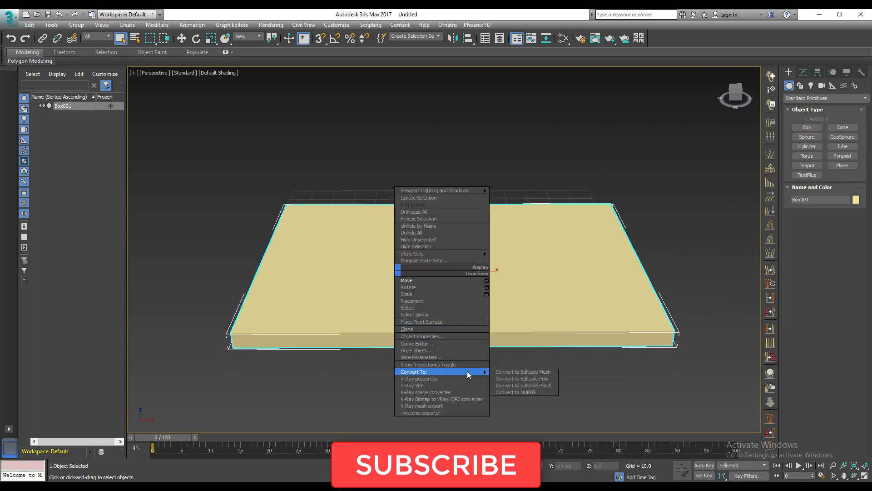
{"action": "left_click", "coordinate": [527, 378]}
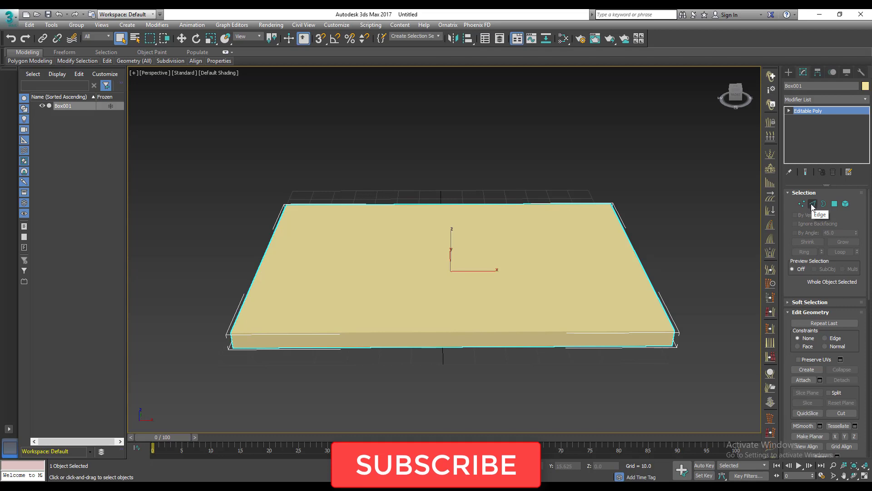
Select the four edges running along the box's width in edge mode and connect them with 32 segments
{"action": "left_click", "coordinate": [813, 204]}
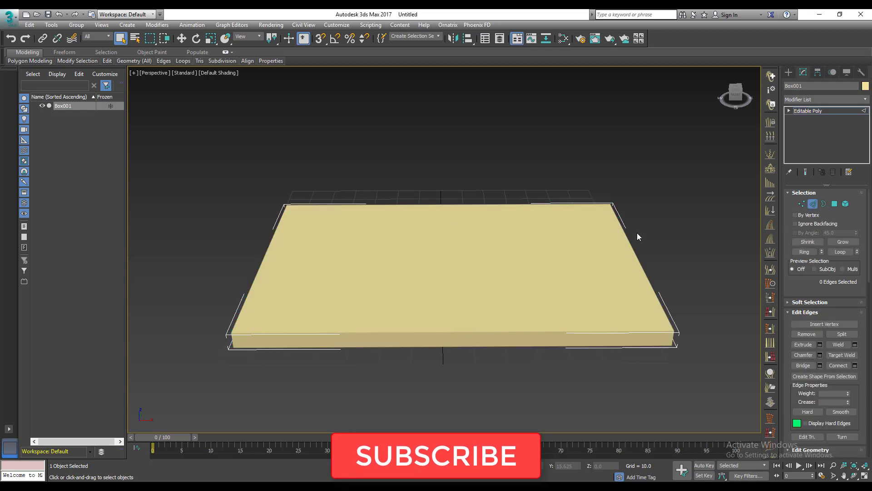
{"action": "left_click_drag", "start_coordinate": [428, 148], "coordinate": [502, 402]}
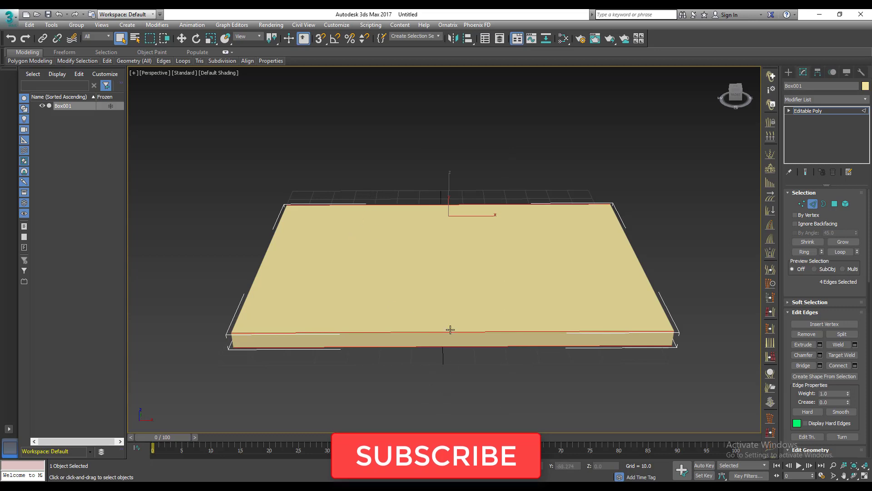
{"action": "right_click", "coordinate": [427, 255]}
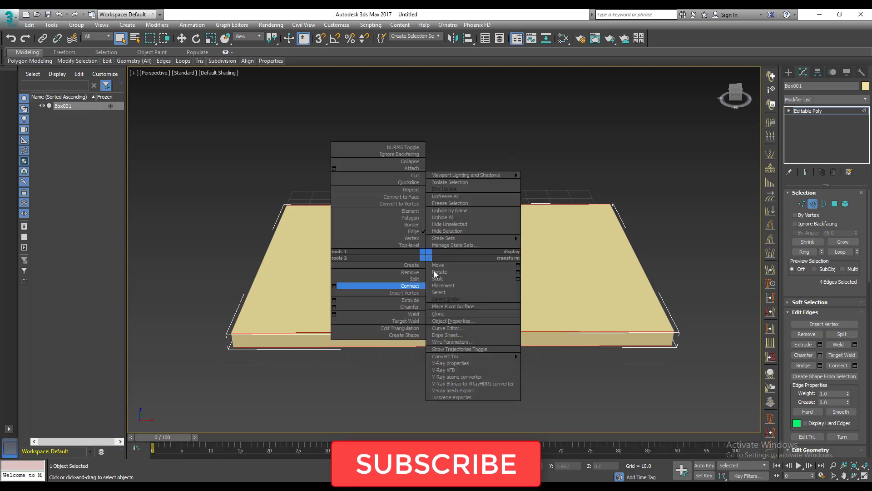
{"action": "left_click", "coordinate": [334, 286]}
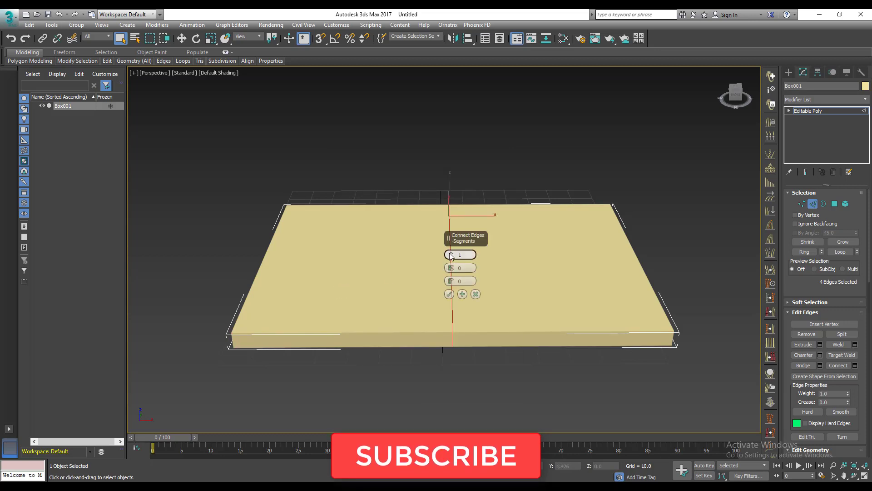
{"action": "left_click_drag", "start_coordinate": [451, 256], "coordinate": [456, 191]}
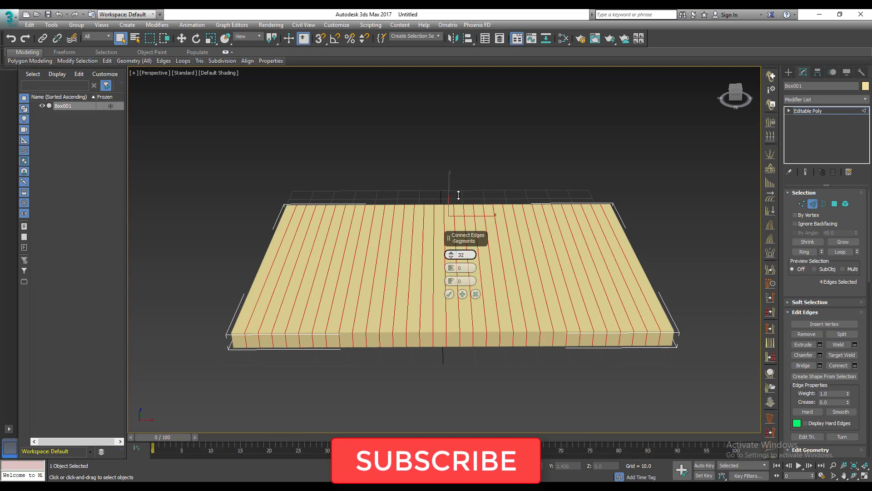
{"action": "left_click", "coordinate": [449, 295]}
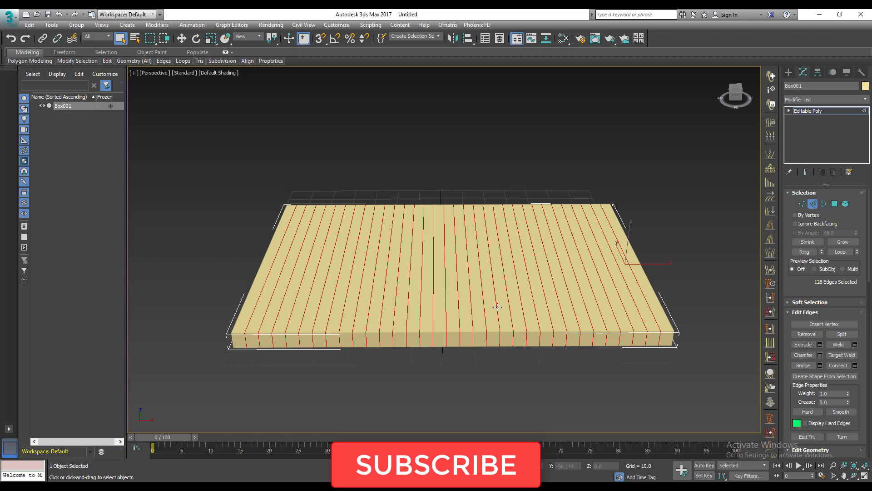
{"action": "left_click", "coordinate": [586, 178]}
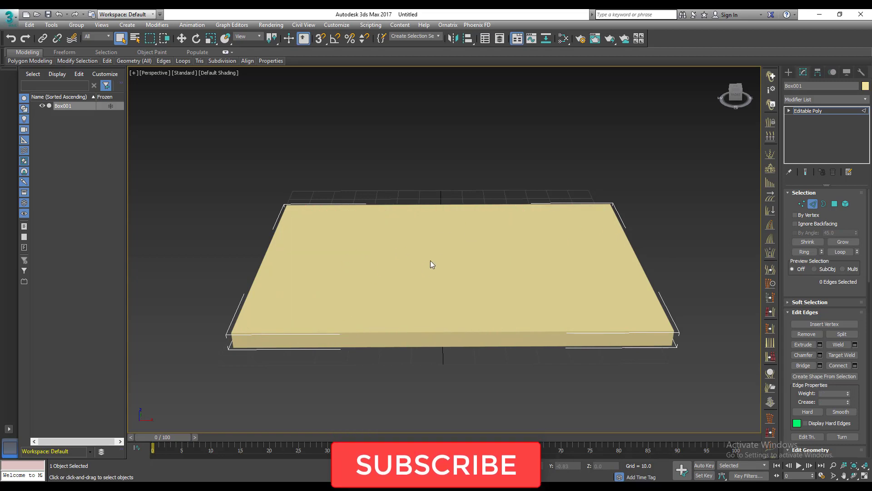
Display edged faces and connect all front-to-back edges on the box's top and bottom with 32 segments
{"action": "key", "text": "F4"}
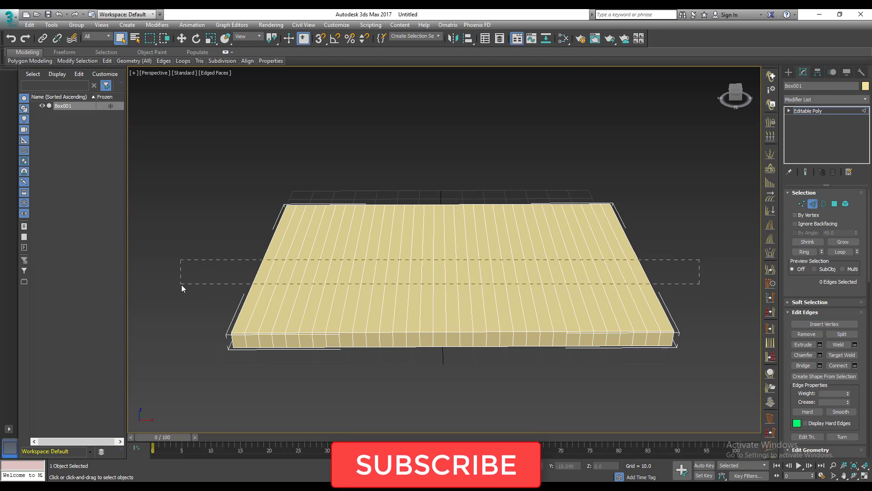
{"action": "left_click_drag", "start_coordinate": [182, 285], "coordinate": [182, 285]}
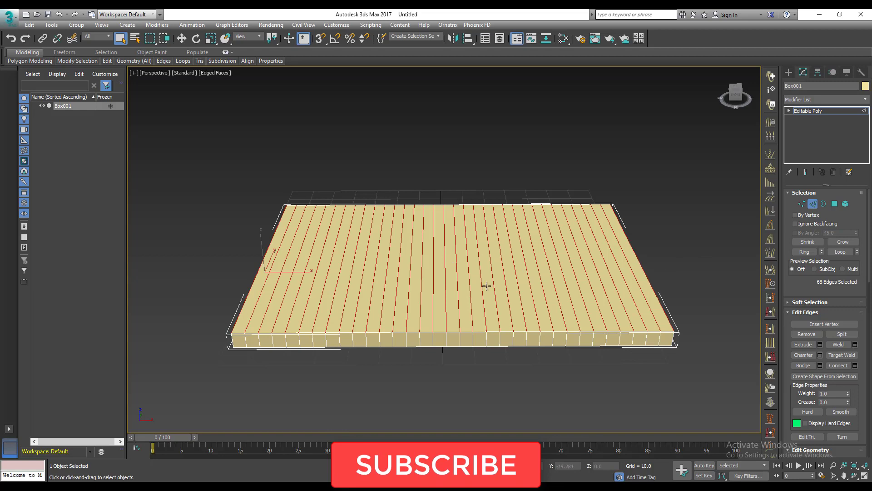
{"action": "right_click", "coordinate": [352, 280]}
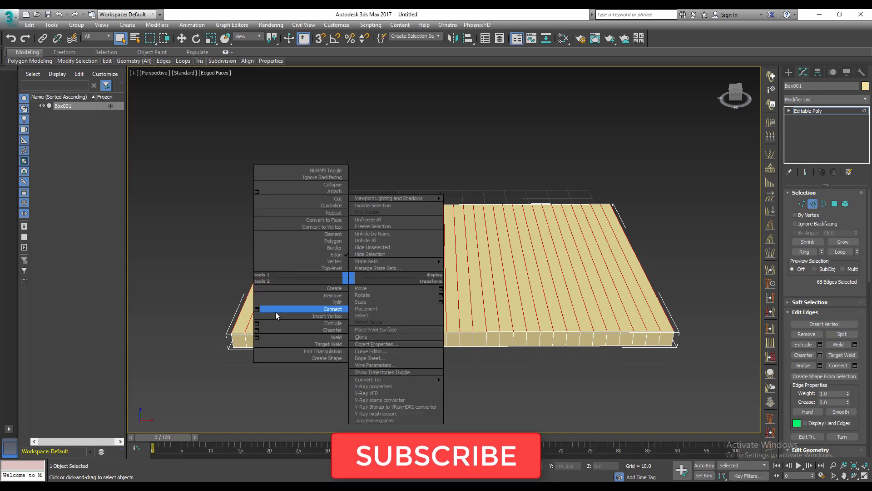
{"action": "left_click", "coordinate": [257, 308]}
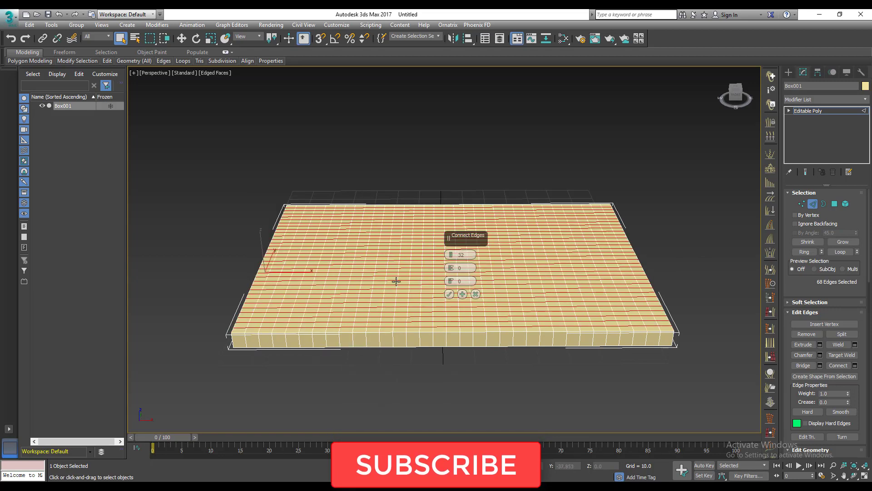
{"action": "left_click", "coordinate": [448, 294]}
{"action": "left_click", "coordinate": [467, 372]}
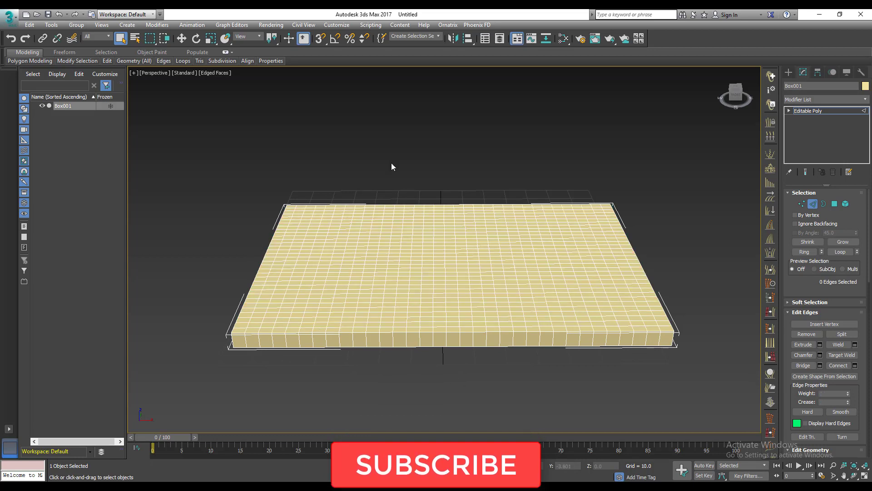
{"action": "left_click", "coordinate": [233, 341]}
{"action": "scroll", "coordinate": [231, 338], "scroll_direction": "up", "scroll_amount": 5}
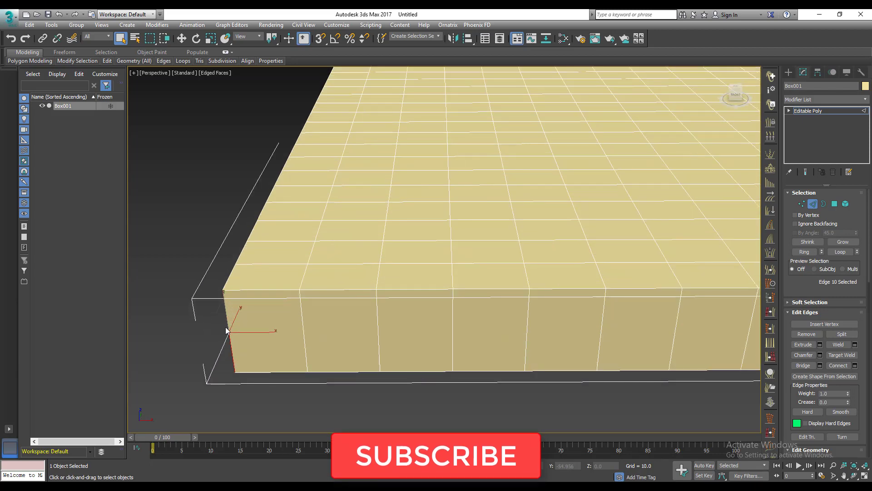
{"action": "scroll", "coordinate": [239, 334], "scroll_direction": "down", "scroll_amount": 6}
{"action": "scroll", "coordinate": [249, 329], "scroll_direction": "up", "scroll_amount": 6}
{"action": "scroll", "coordinate": [235, 325], "scroll_direction": "down", "scroll_amount": 6}
{"action": "scroll", "coordinate": [205, 329], "scroll_direction": "up", "scroll_amount": 6}
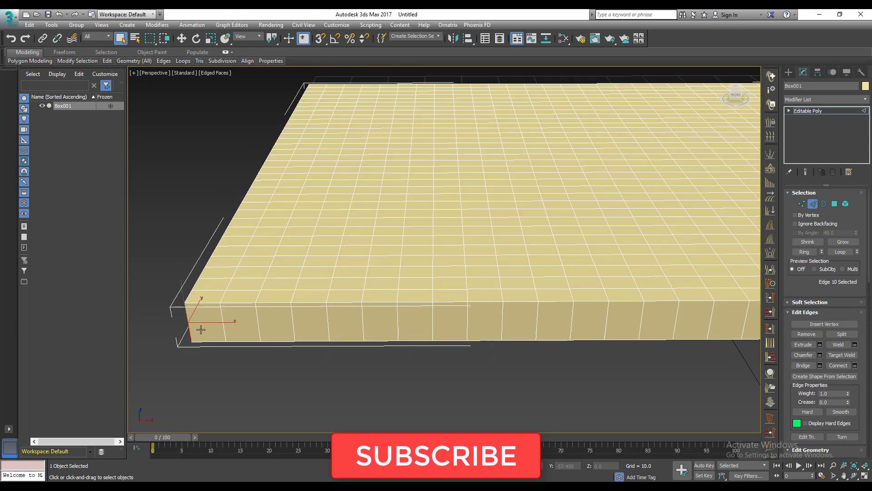
{"action": "key", "text": "ctrl+shift+p"}
{"action": "left_click", "coordinate": [224, 327]}
{"action": "key", "text": "Escape"}
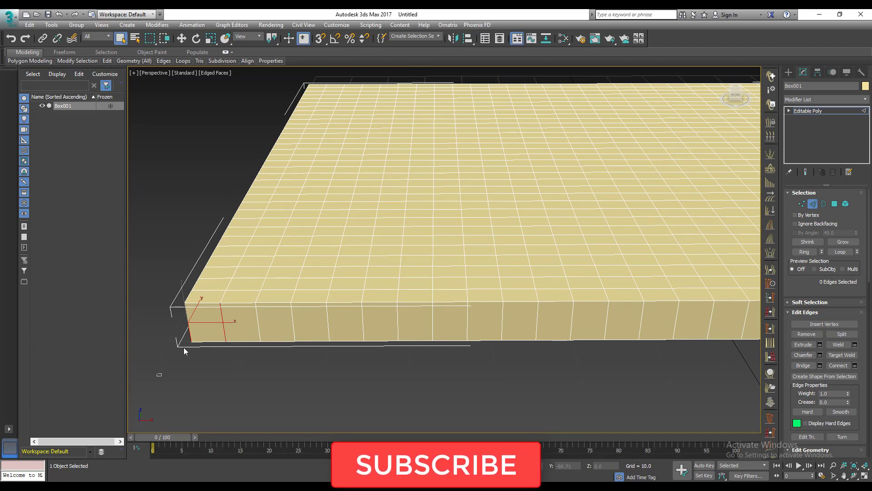
{"action": "left_click", "coordinate": [189, 332]}
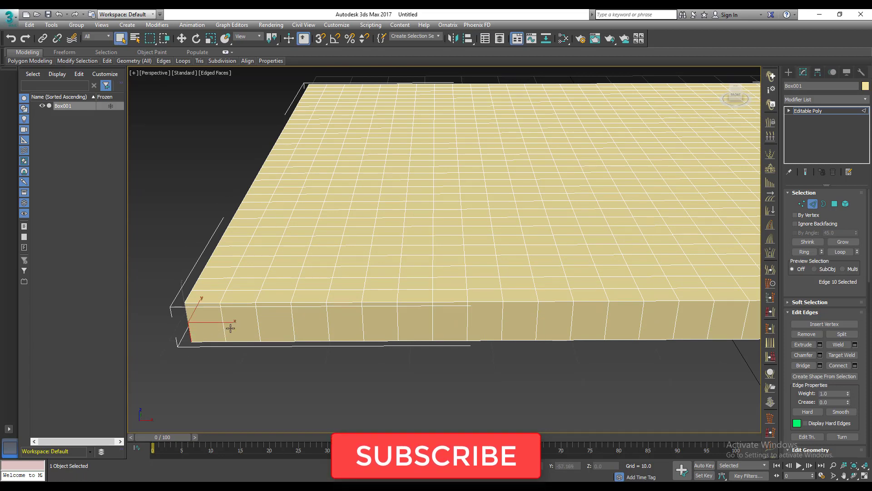
{"action": "scroll", "coordinate": [227, 329], "scroll_direction": "down", "scroll_amount": 5}
{"action": "scroll", "coordinate": [228, 330], "scroll_direction": "up", "scroll_amount": 5}
{"action": "scroll", "coordinate": [228, 331], "scroll_direction": "down", "scroll_amount": 5}
{"action": "left_click", "coordinate": [812, 253]}
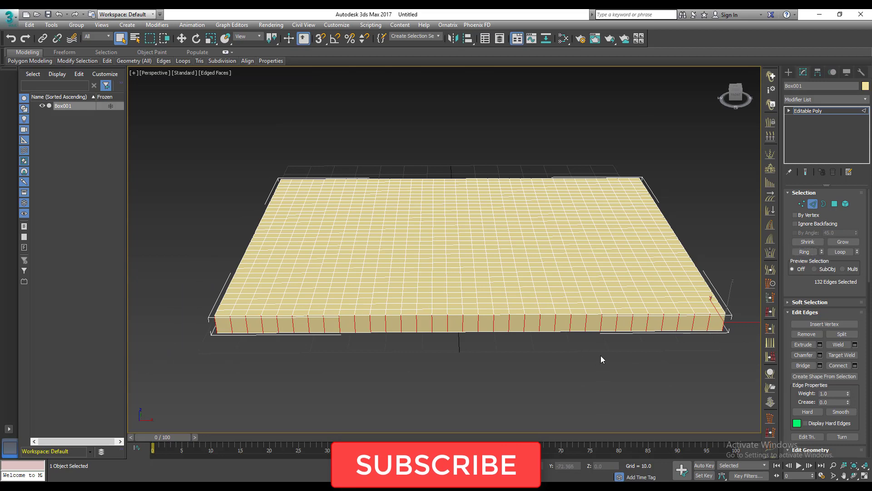
{"action": "left_click", "coordinate": [624, 355]}
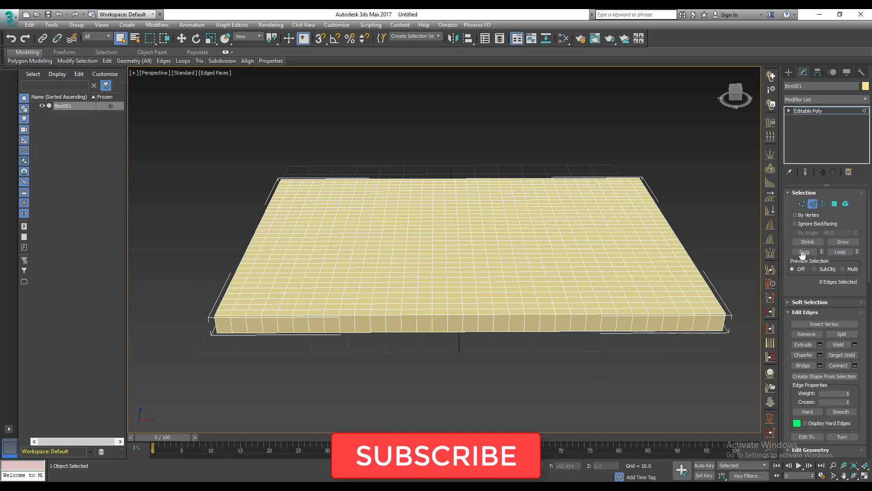
Select the full ring of vertical edges around the box's sides and connect them with 3 segments
{"action": "left_click", "coordinate": [726, 321]}
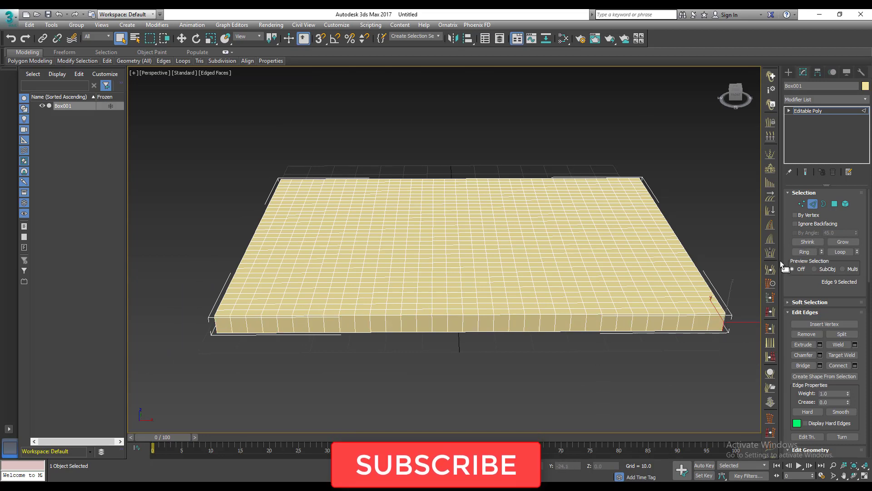
{"action": "left_click", "coordinate": [804, 252]}
{"action": "middle_click_drag", "start_coordinate": [295, 274], "coordinate": [377, 261], "text": "alt"}
{"action": "right_click", "coordinate": [373, 337]}
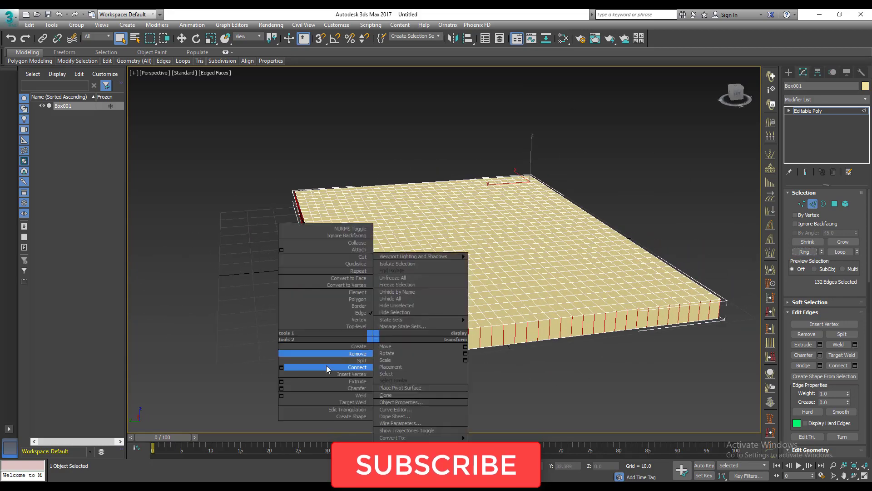
{"action": "left_click", "coordinate": [282, 367]}
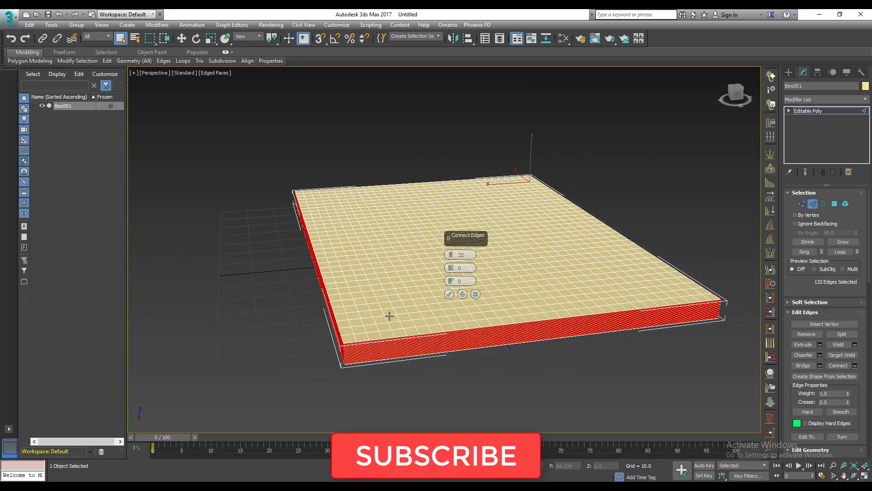
{"action": "mouse_move", "coordinate": [451, 255]}
{"action": "left_mouse_down"}
{"action": "mouse_move", "coordinate": [452, 311]}
{"action": "mouse_move", "coordinate": [452, 271]}
{"action": "left_mouse_up"}
{"action": "left_click", "coordinate": [449, 294]}
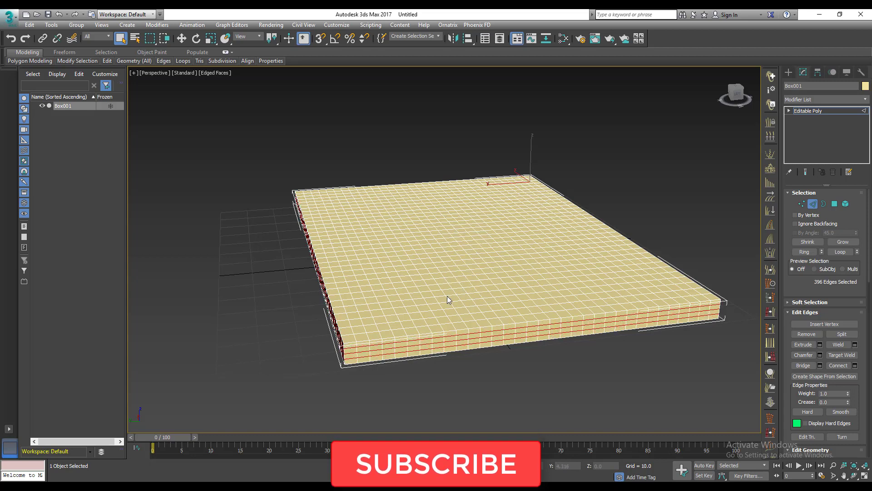
{"action": "left_click", "coordinate": [233, 375]}
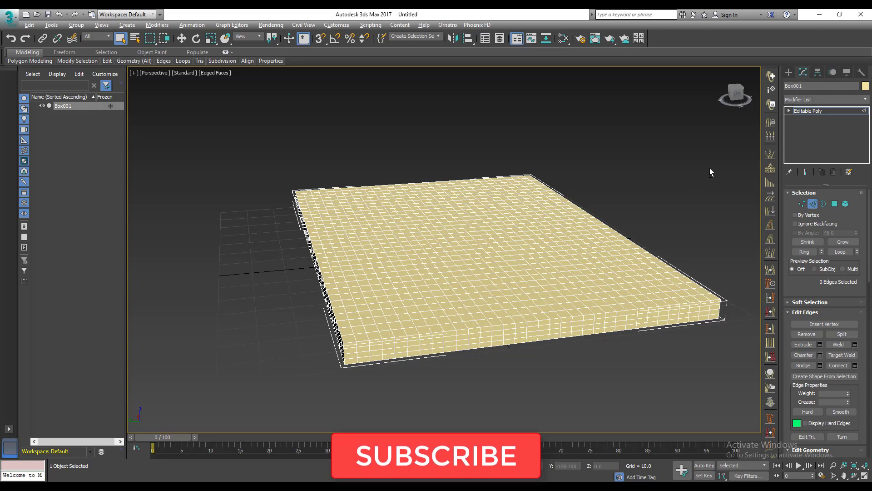
Rename the box object as pillow
{"action": "middle_click_drag", "start_coordinate": [709, 168], "coordinate": [838, 100], "text": "alt"}
{"action": "double_click", "coordinate": [818, 88]}
{"action": "type", "text": "pill"}
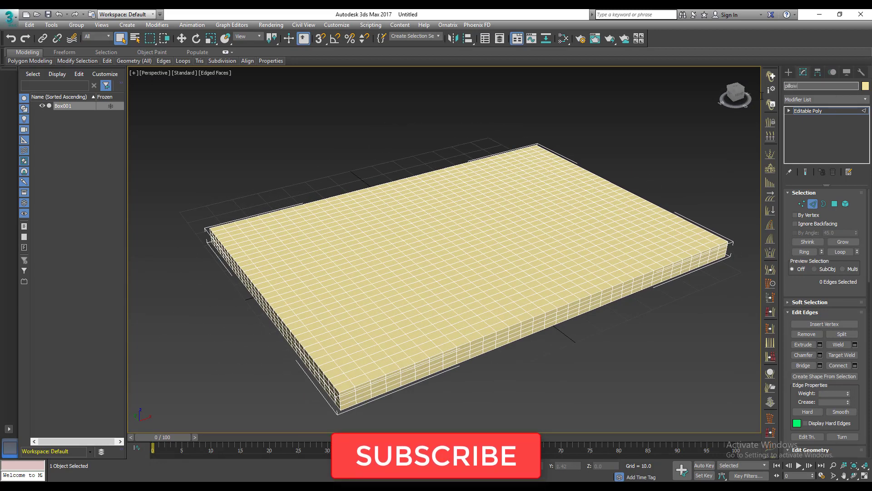
{"action": "type", "text": "ow"}
{"action": "key", "text": "Return"}
Add a Cloth modifier to the pillow
{"action": "middle_click_drag", "start_coordinate": [696, 207], "coordinate": [692, 198]}
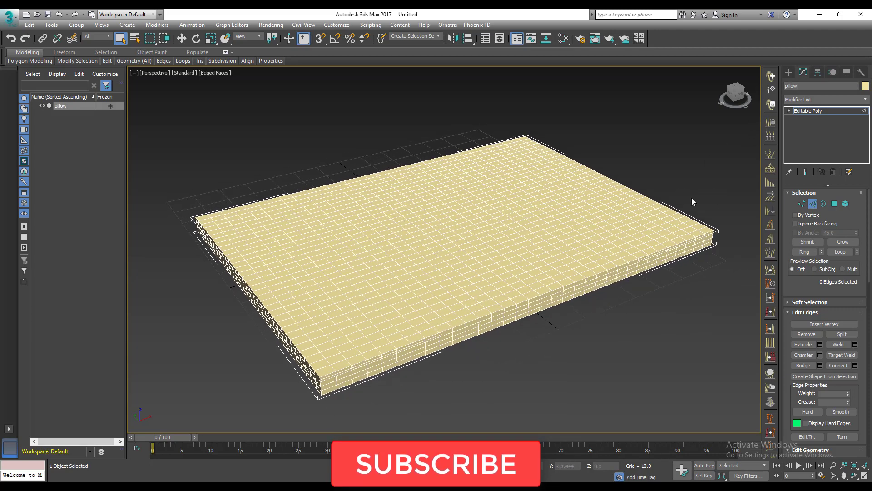
{"action": "left_click", "coordinate": [864, 99]}
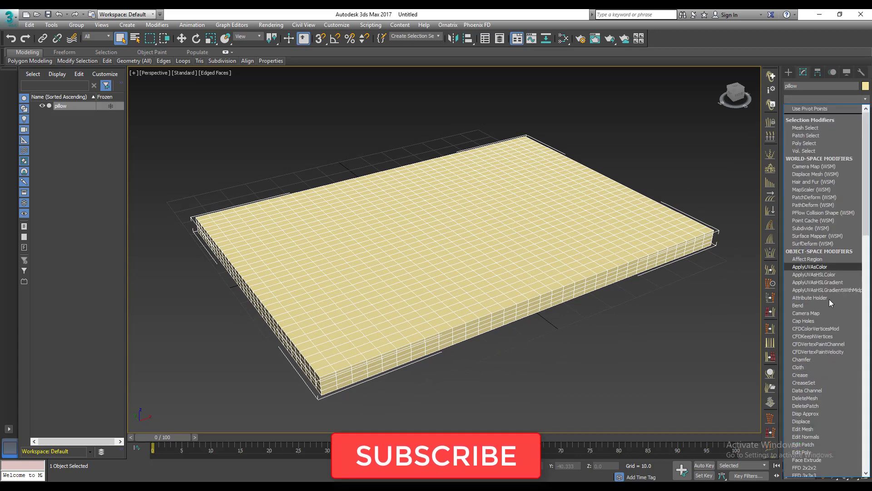
{"action": "left_click", "coordinate": [799, 367]}
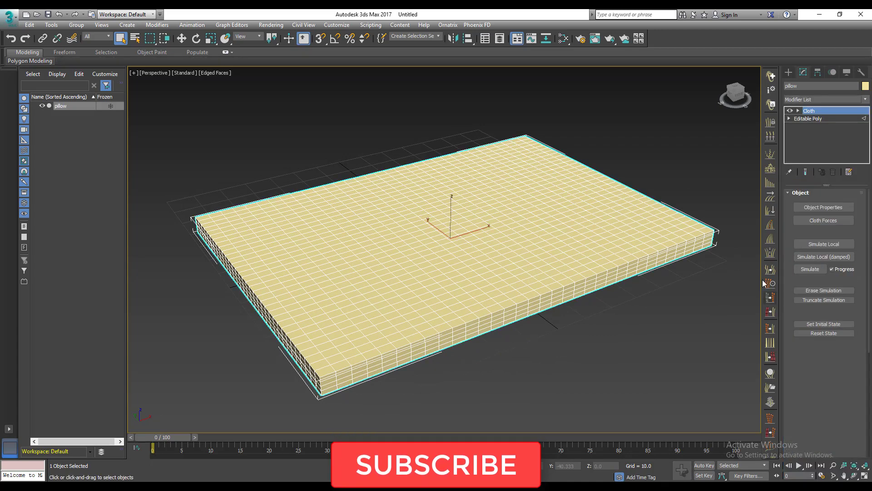
{"action": "left_click", "coordinate": [788, 72]}
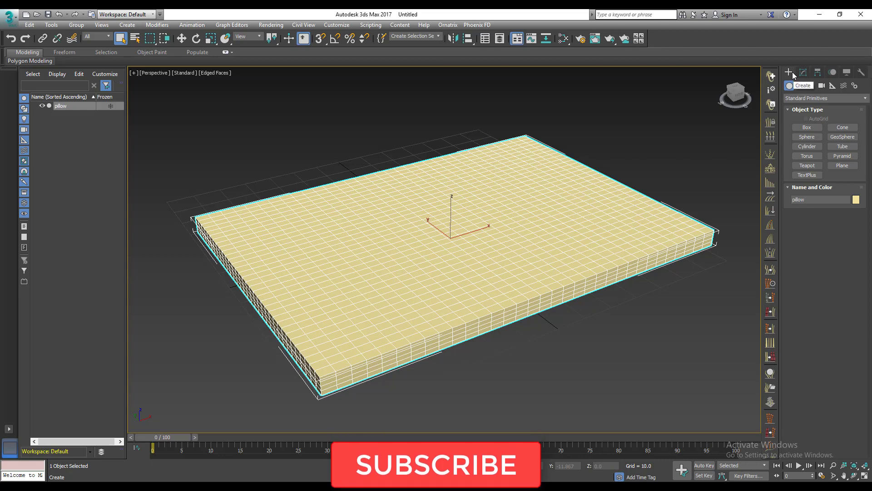
{"action": "left_click", "coordinate": [807, 71]}
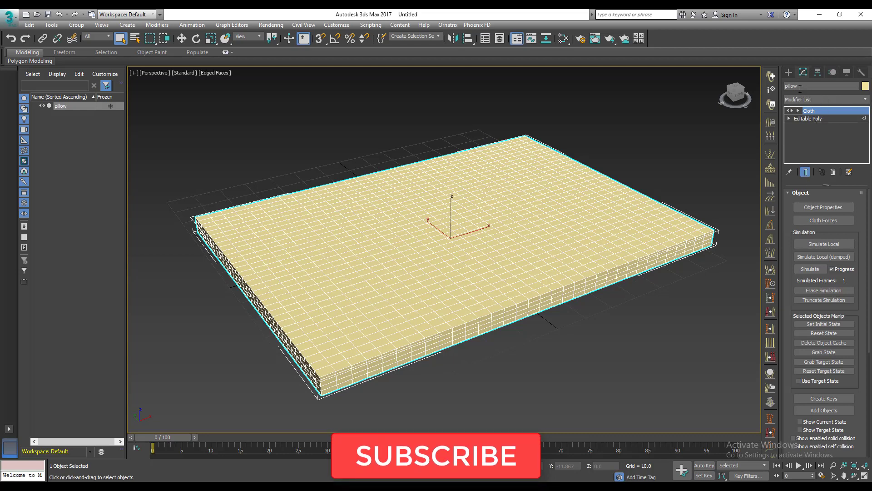
{"action": "left_click", "coordinate": [864, 99]}
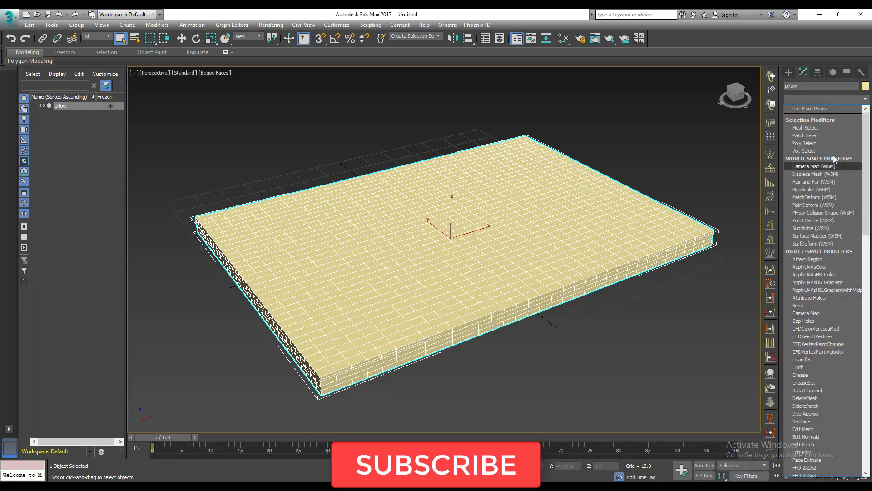
{"action": "left_click", "coordinate": [811, 99]}
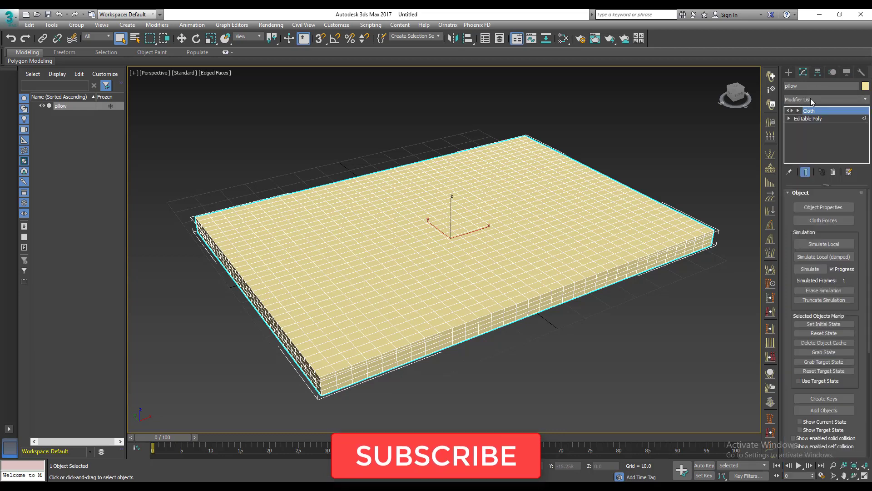
{"action": "left_click", "coordinate": [863, 99]}
{"action": "scroll", "coordinate": [811, 322], "scroll_direction": "down", "scroll_amount": 10}
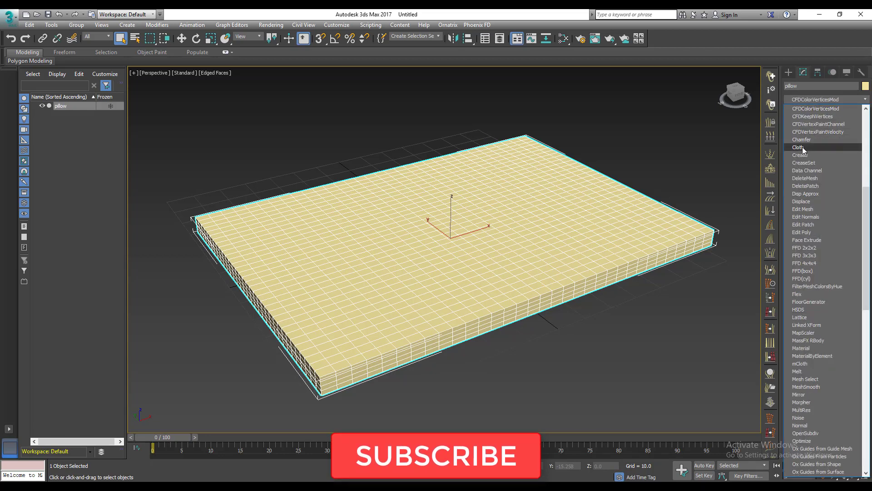
{"action": "left_click", "coordinate": [800, 147]}
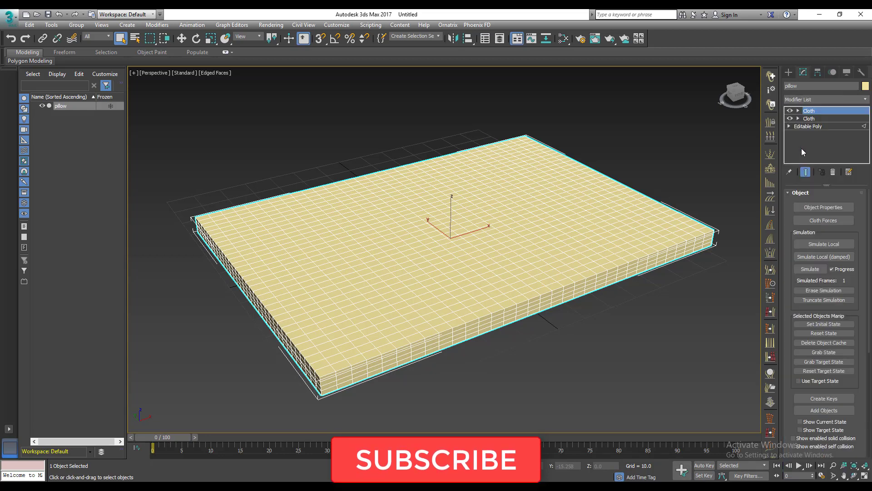
{"action": "left_click", "coordinate": [832, 173]}
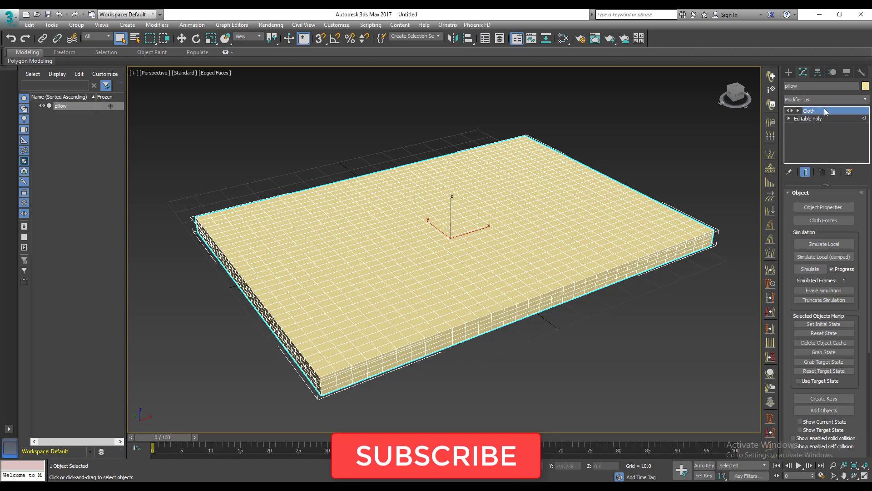
{"action": "double_click", "coordinate": [828, 111]}
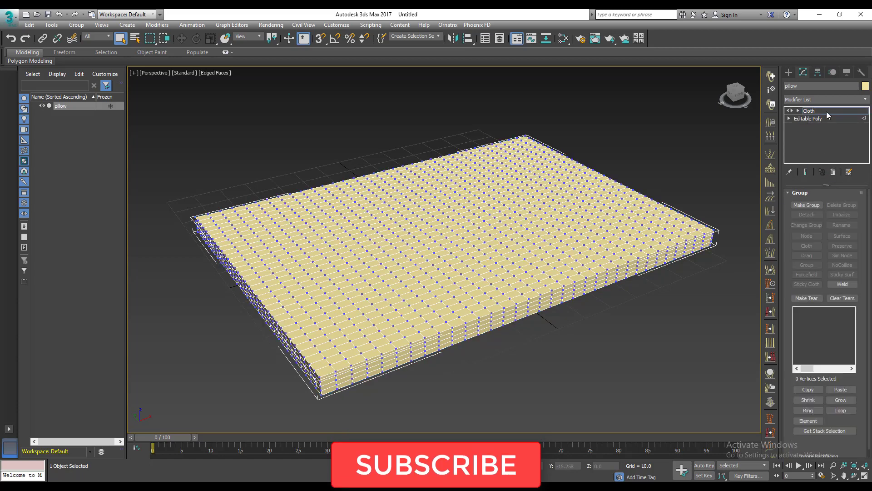
{"action": "left_click", "coordinate": [827, 111]}
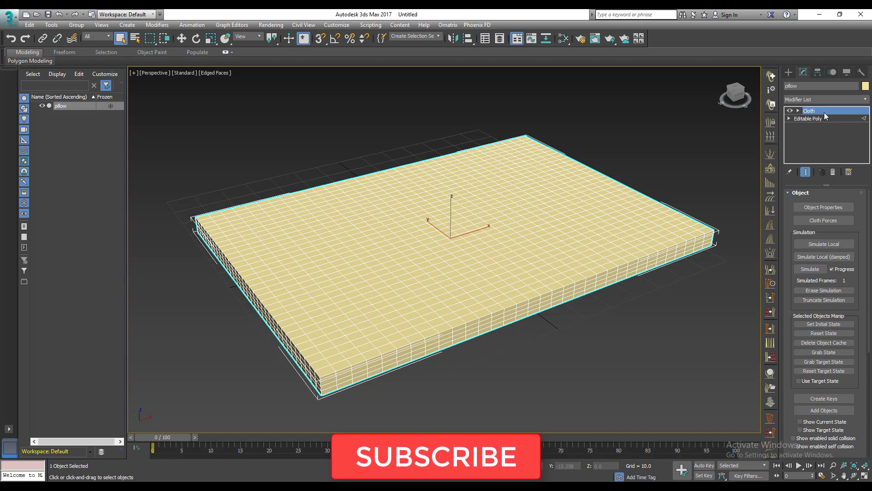
Set the pillow as a Cloth object in the Cloth modifier's object properties
{"action": "left_click", "coordinate": [815, 208]}
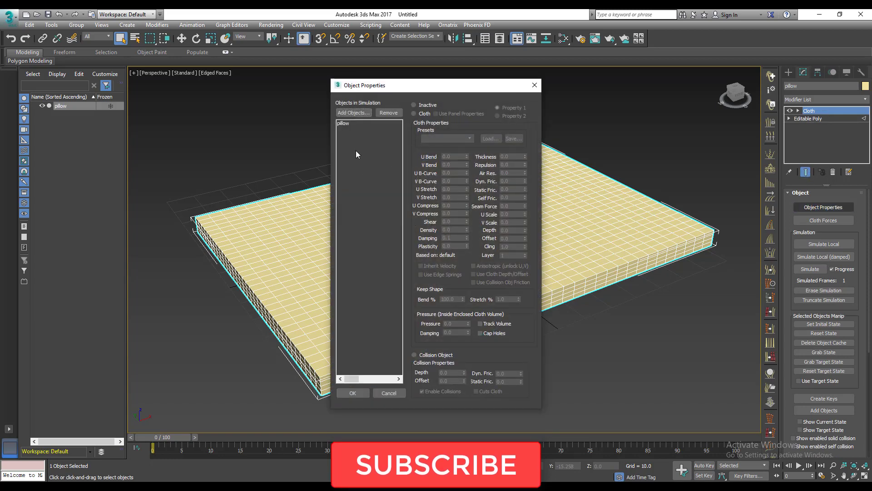
{"action": "left_click", "coordinate": [343, 127]}
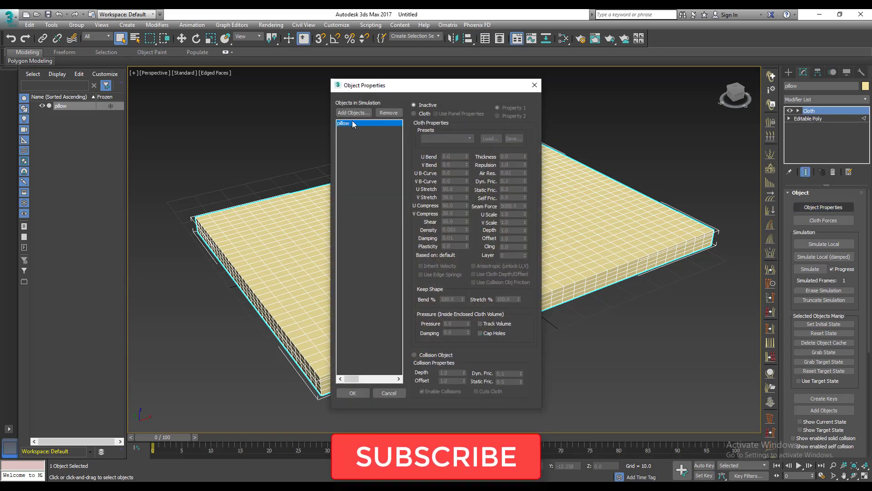
{"action": "left_click", "coordinate": [417, 114]}
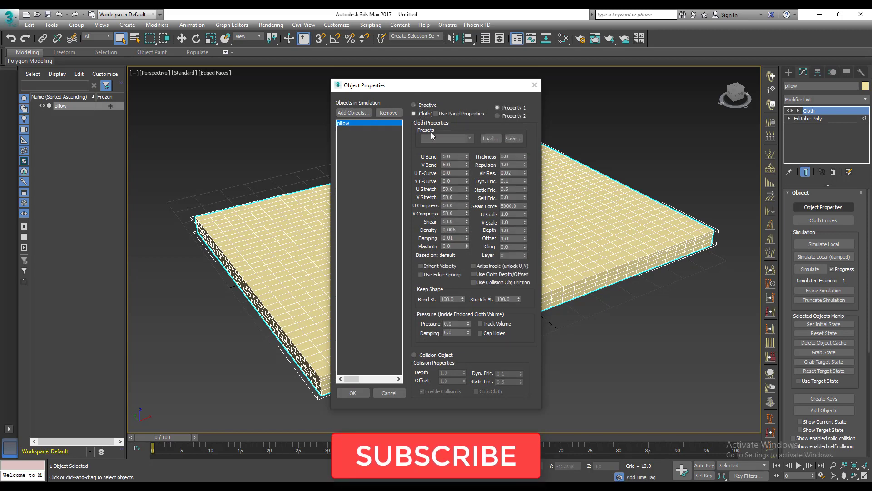
Try the Rubber, Cotton and Spandex fabric presets on the pillow
{"action": "left_click", "coordinate": [434, 137]}
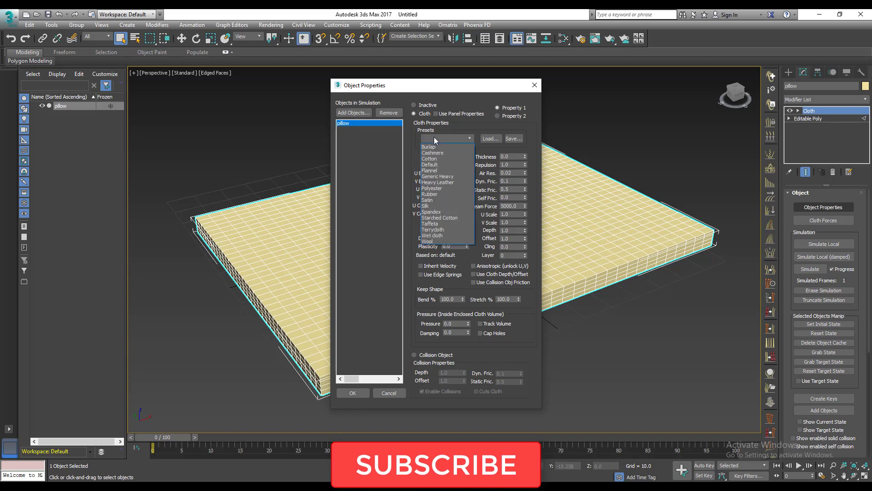
{"action": "left_click", "coordinate": [431, 194]}
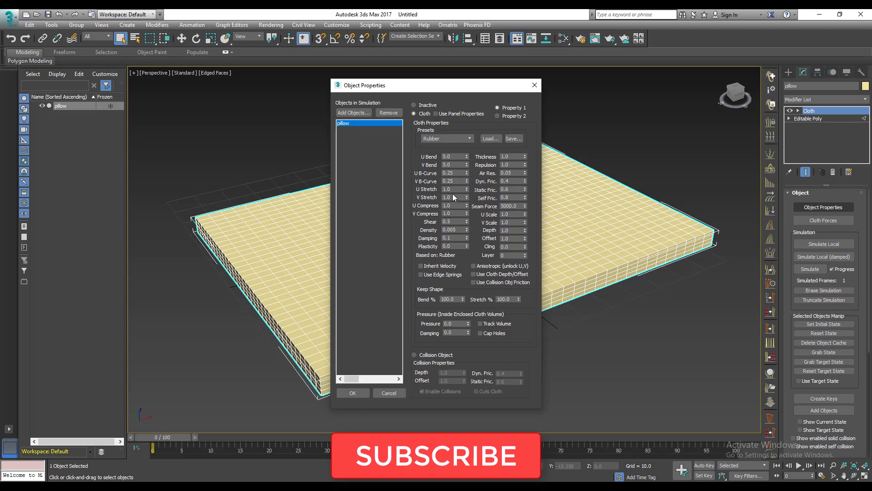
{"action": "left_click", "coordinate": [448, 137]}
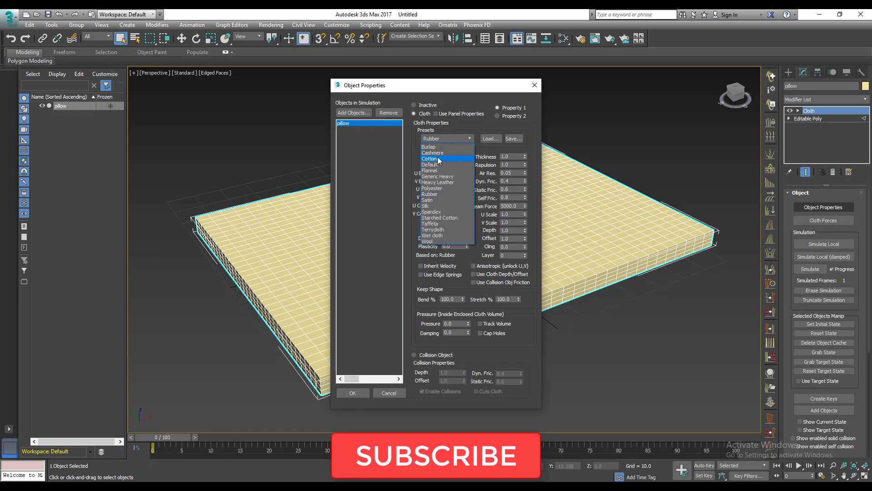
{"action": "left_click", "coordinate": [439, 159]}
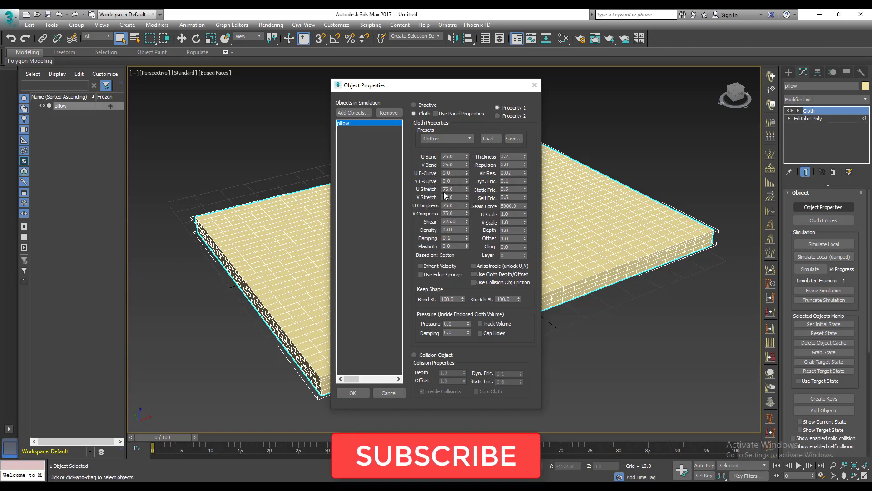
{"action": "left_click", "coordinate": [451, 138]}
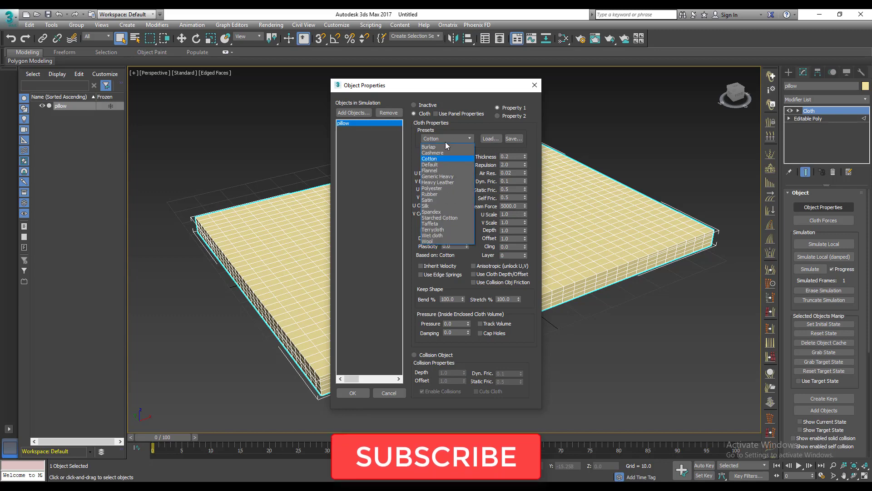
{"action": "left_click", "coordinate": [431, 212]}
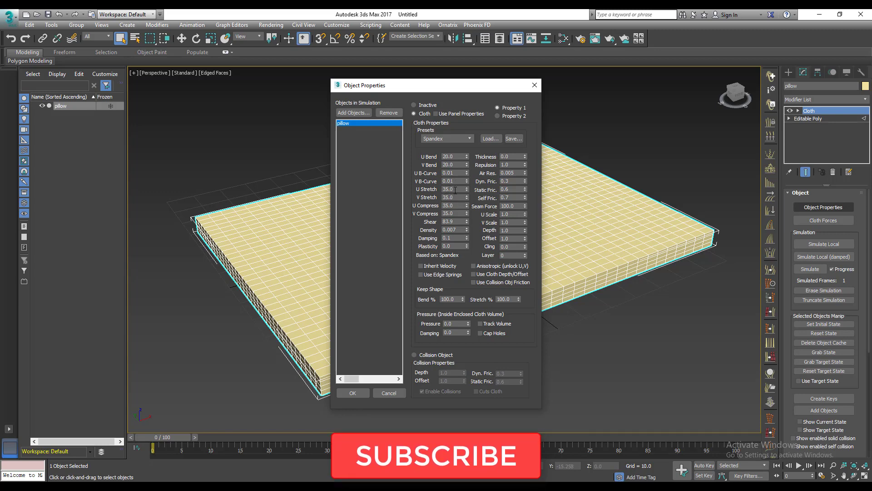
Apply the Rubber preset to the pillow, set its cloth pressure to 3 and accept the object properties
{"action": "left_click", "coordinate": [445, 141]}
{"action": "left_click", "coordinate": [432, 195]}
{"action": "double_click", "coordinate": [457, 323]}
{"action": "left_click_drag", "start_coordinate": [456, 323], "coordinate": [443, 330]}
{"action": "type", "text": "3"}
{"action": "left_click", "coordinate": [361, 393]}
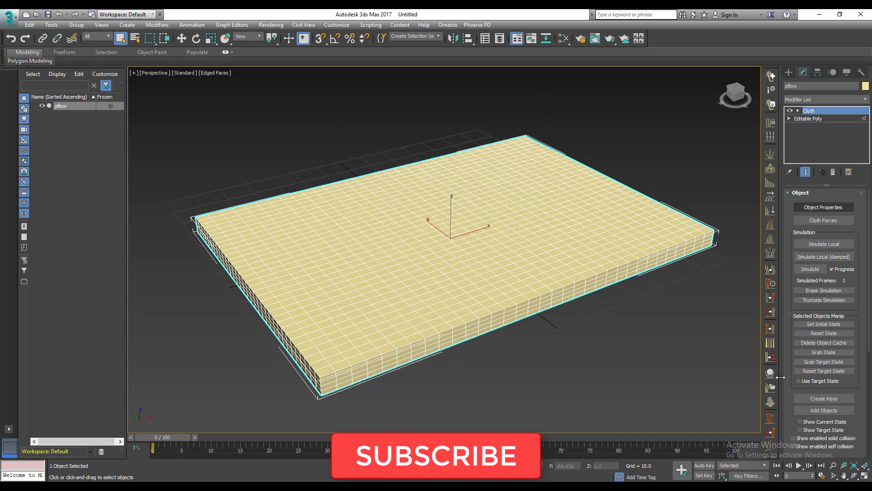
Turn off gravity for the cloth and run the local simulation until the pillow is puffed up, stopping it at that shape
{"action": "scroll", "coordinate": [822, 344], "scroll_direction": "down", "scroll_amount": 5}
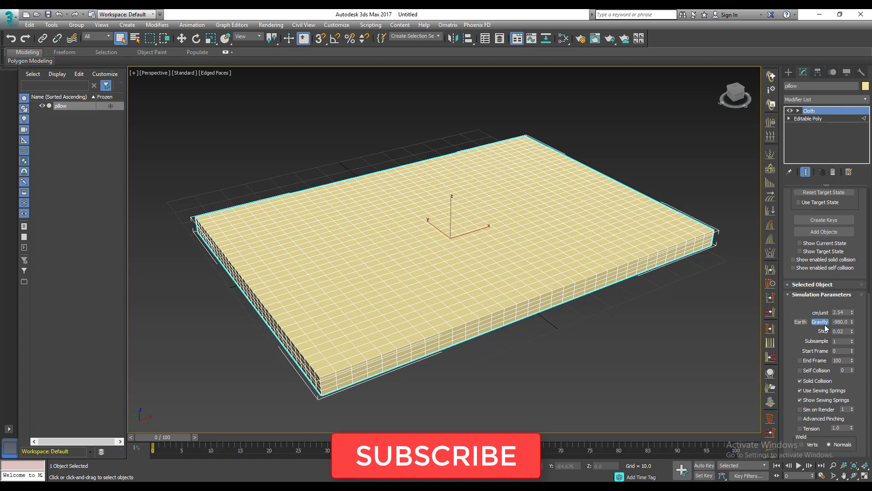
{"action": "scroll", "coordinate": [798, 425], "scroll_direction": "up", "scroll_amount": 5}
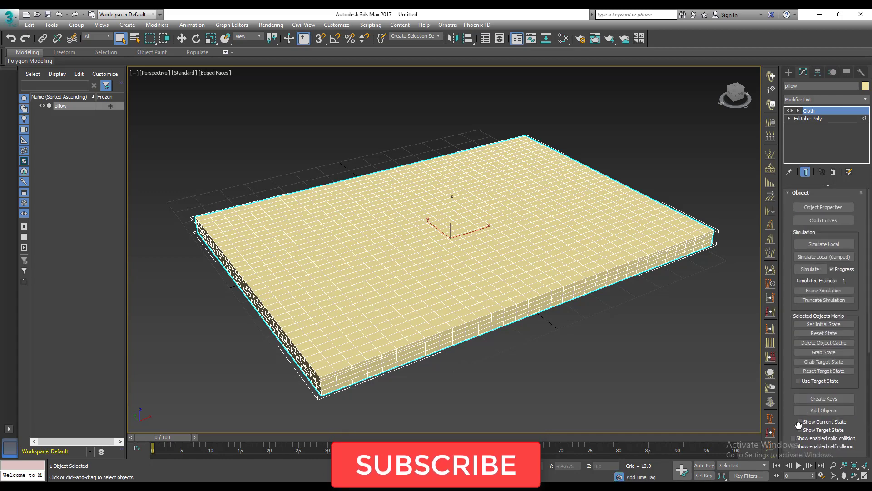
{"action": "mouse_move", "coordinate": [415, 302]}
{"action": "middle_mouse_down", "text": "alt"}
{"action": "mouse_move", "coordinate": [435, 294]}
{"action": "mouse_move", "coordinate": [422, 292]}
{"action": "middle_mouse_up", "text": "alt"}
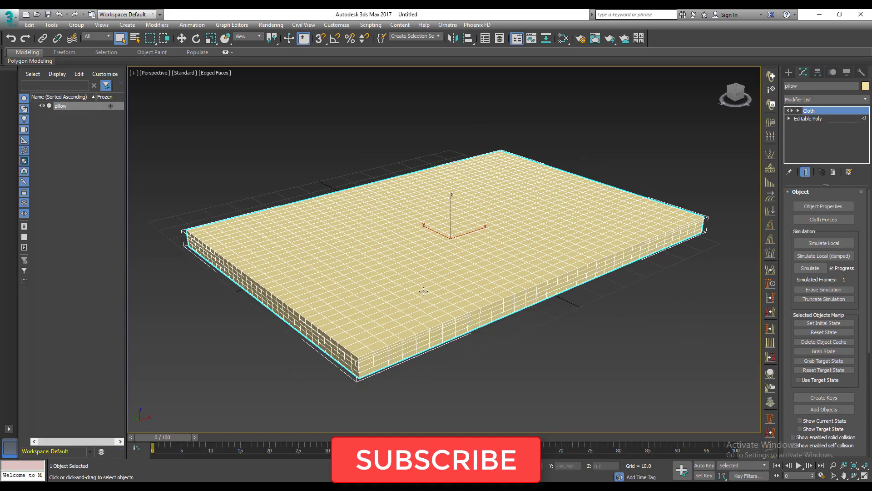
{"action": "left_click", "coordinate": [815, 243]}
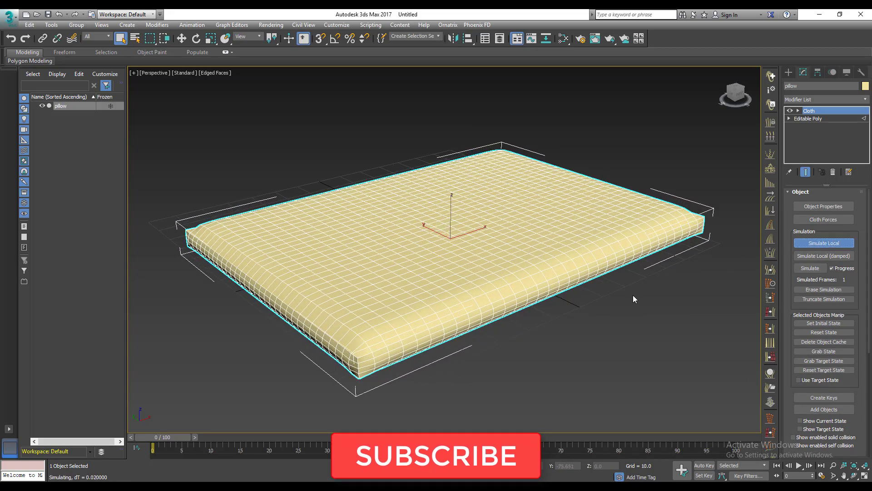
{"action": "scroll", "coordinate": [634, 295], "scroll_direction": "down", "scroll_amount": 5}
{"action": "scroll", "coordinate": [632, 295], "scroll_direction": "up", "scroll_amount": 3}
{"action": "middle_click_drag", "start_coordinate": [603, 295], "coordinate": [596, 283], "text": "alt"}
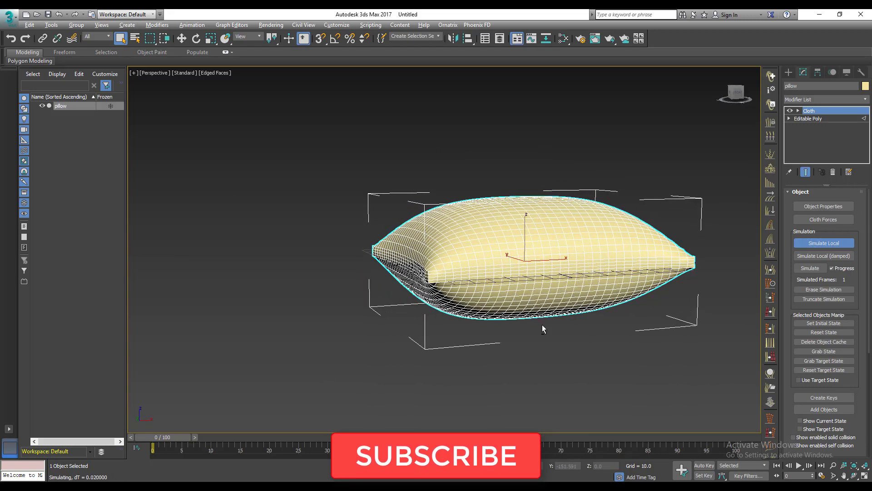
{"action": "middle_click_drag", "start_coordinate": [543, 327], "coordinate": [395, 314], "text": "alt"}
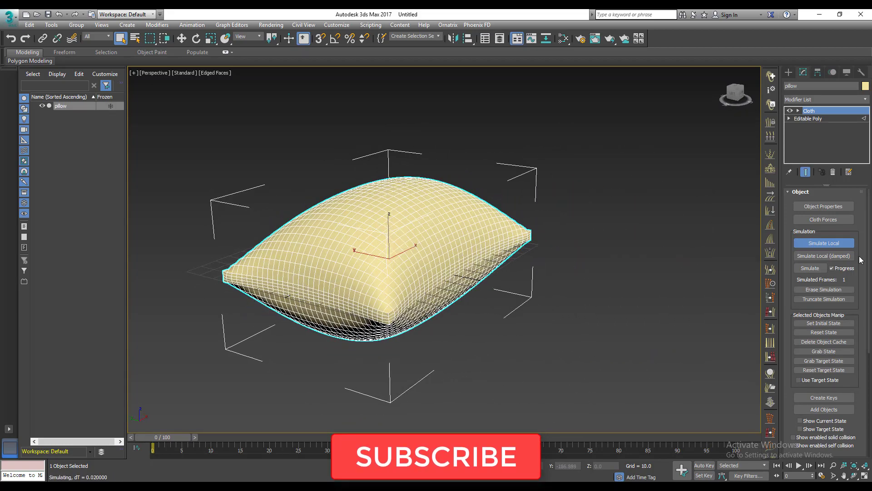
{"action": "left_click", "coordinate": [817, 245]}
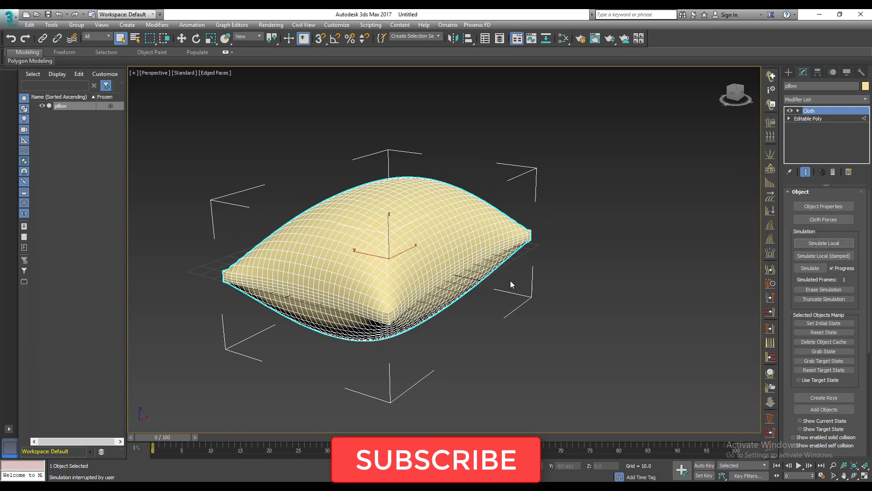
Collapse the pillow's whole modifier stack and convert the result to an Editable Poly
{"action": "right_click", "coordinate": [812, 114]}
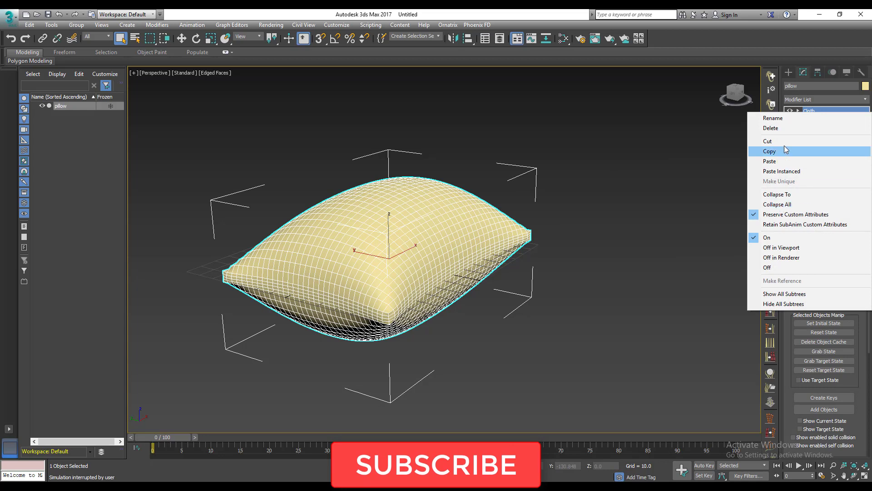
{"action": "left_click", "coordinate": [787, 206]}
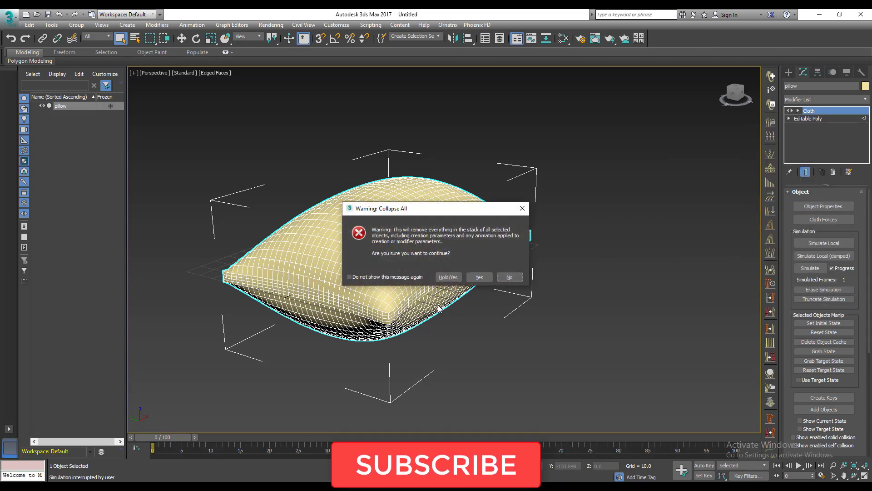
{"action": "left_click", "coordinate": [475, 276]}
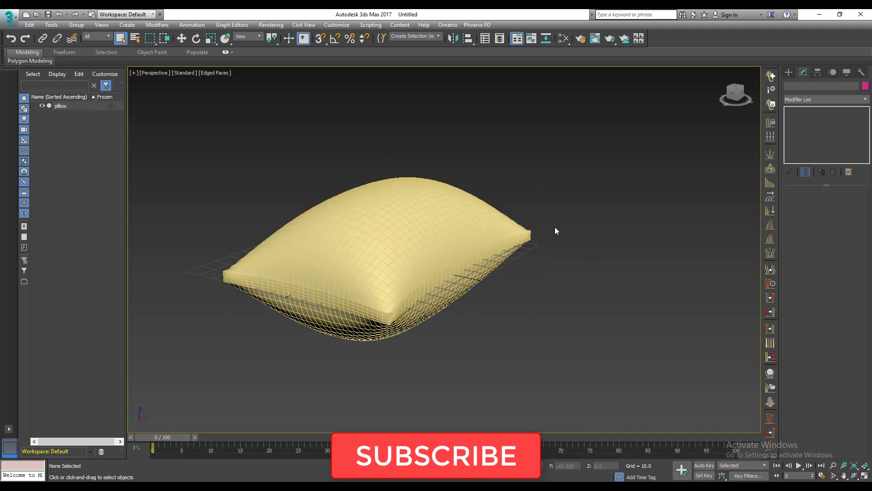
{"action": "right_click", "coordinate": [830, 113]}
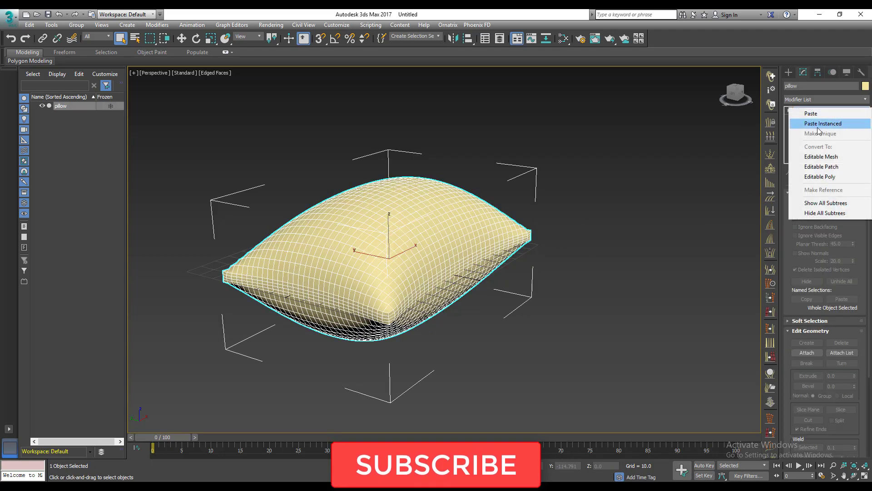
{"action": "left_click", "coordinate": [817, 178]}
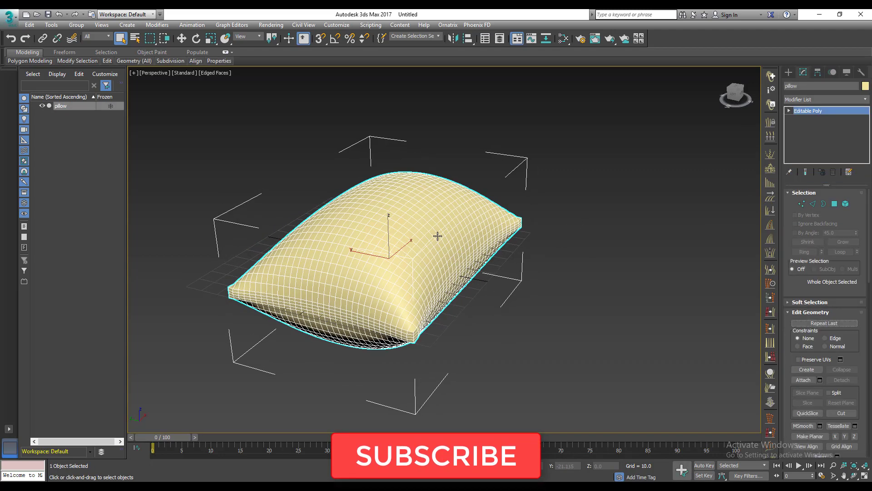
Draw a circle spline on the ground beside the pillow, a little away from its long side
{"action": "scroll", "coordinate": [451, 265], "scroll_direction": "up", "scroll_amount": 4}
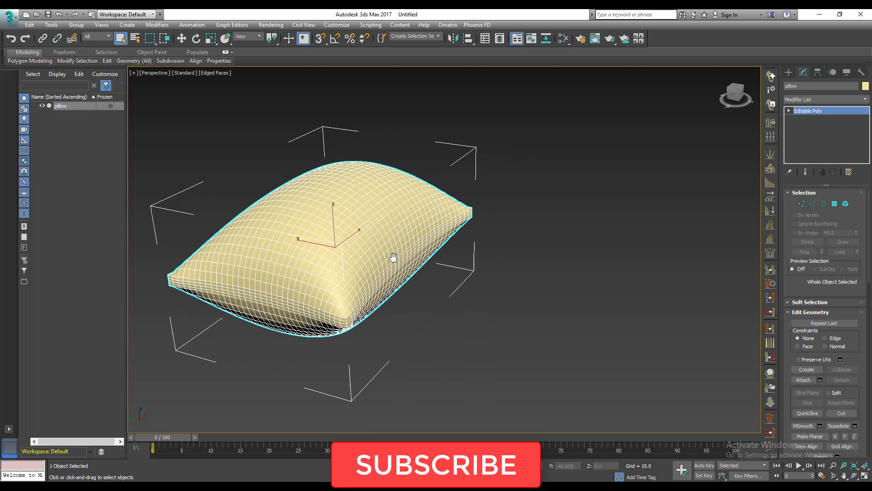
{"action": "middle_click_drag", "start_coordinate": [411, 232], "coordinate": [399, 230]}
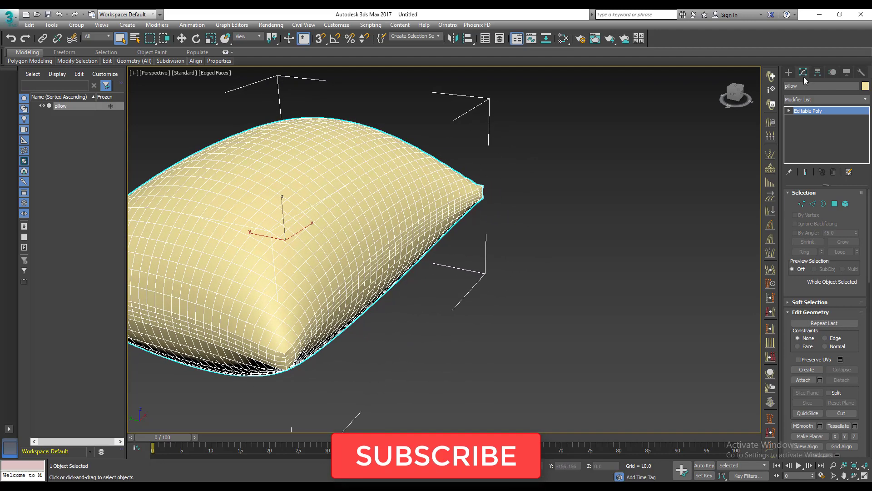
{"action": "left_click", "coordinate": [789, 73]}
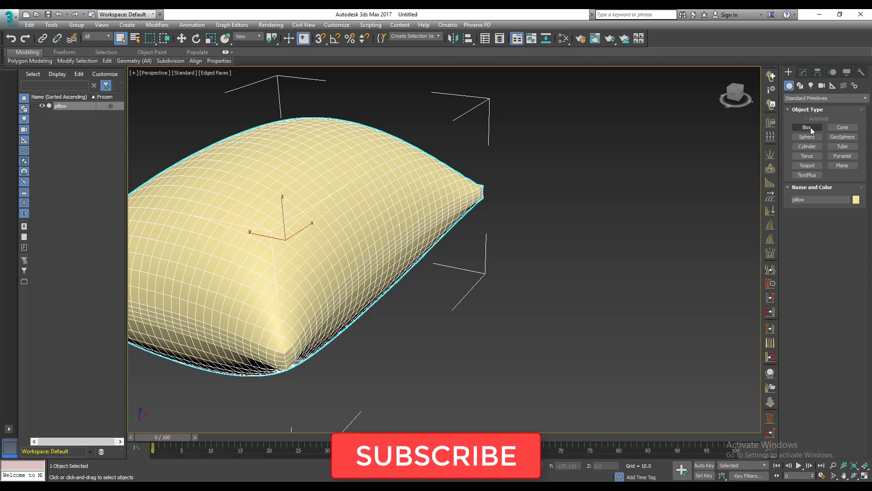
{"action": "left_click", "coordinate": [800, 86]}
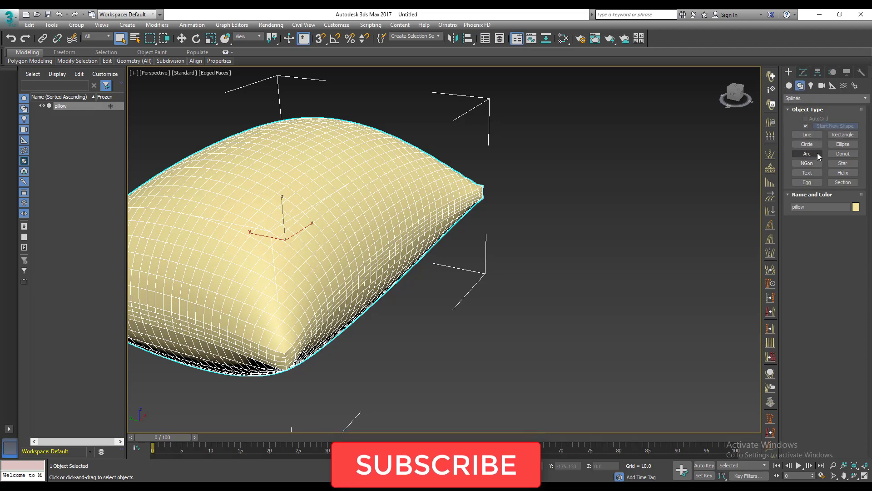
{"action": "left_click", "coordinate": [807, 144]}
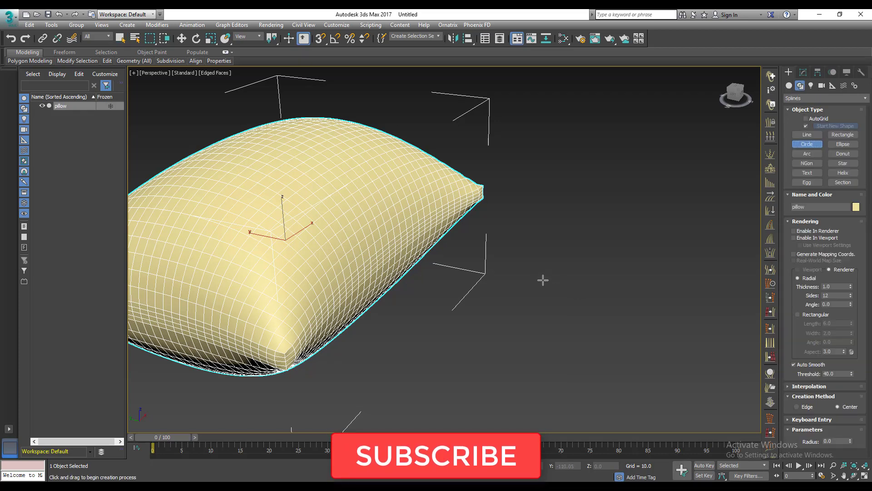
{"action": "left_click_drag", "start_coordinate": [543, 279], "coordinate": [587, 317]}
{"action": "right_click", "coordinate": [588, 318]}
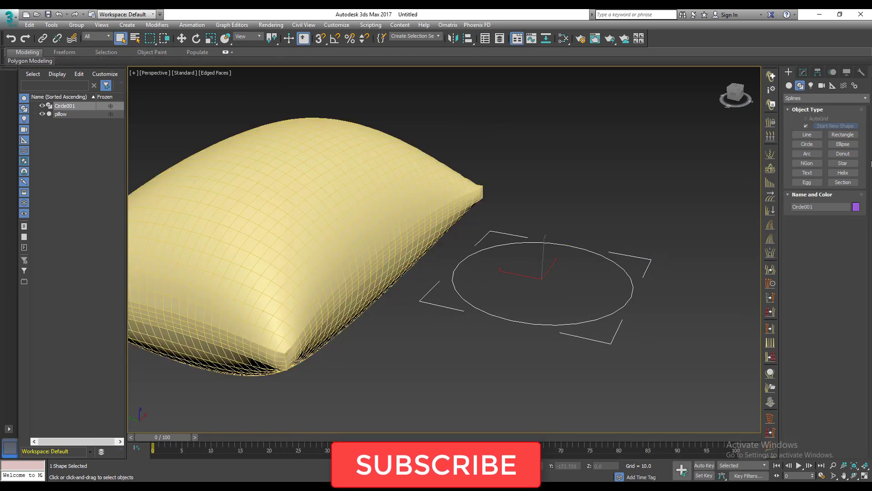
Add an Edit Poly modifier to the circle, select all of its border edges and activate the Move tool
{"action": "left_click", "coordinate": [803, 73]}
{"action": "left_click", "coordinate": [865, 99]}
{"action": "key", "text": "e"}
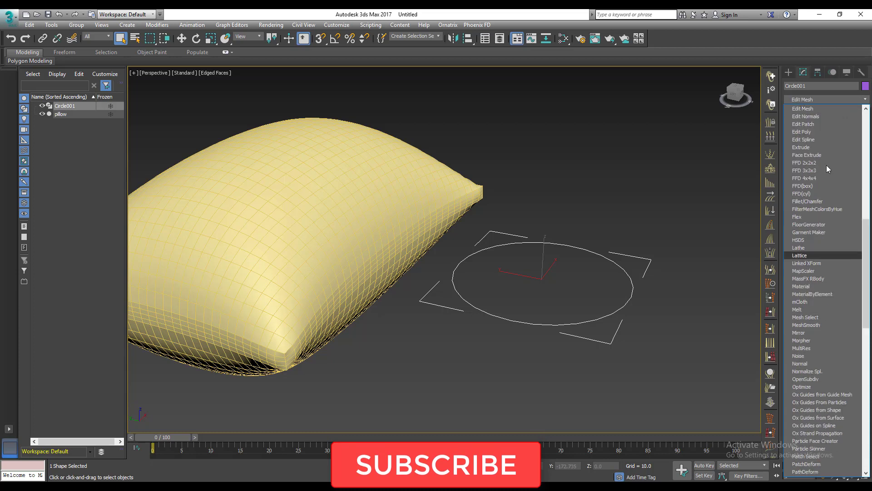
{"action": "left_click", "coordinate": [808, 131]}
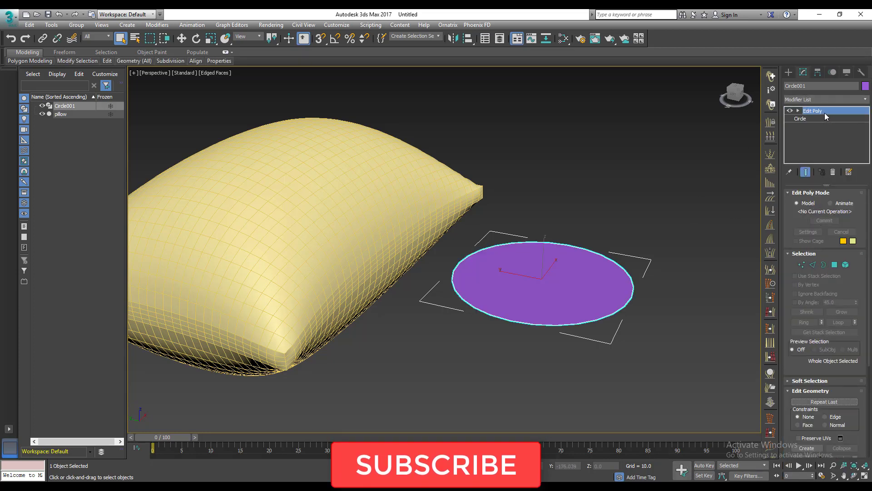
{"action": "left_click", "coordinate": [813, 264]}
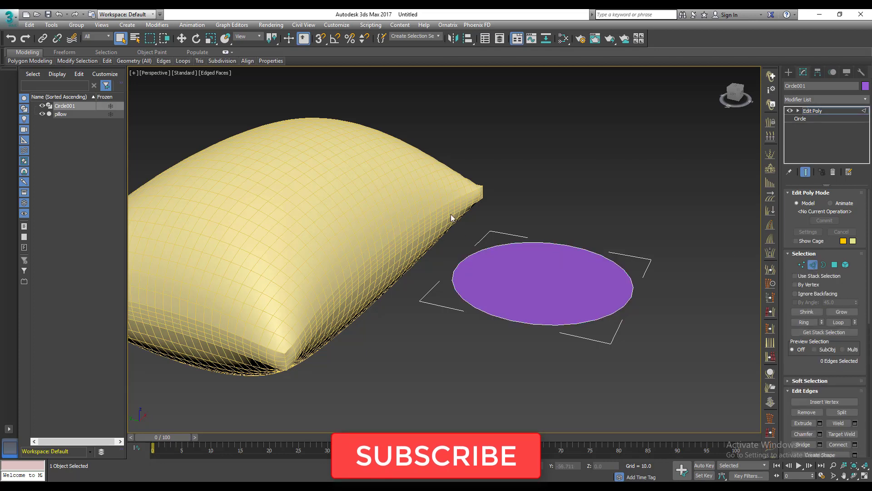
{"action": "left_click_drag", "start_coordinate": [724, 398], "coordinate": [724, 399]}
{"action": "right_click", "coordinate": [543, 255]}
{"action": "left_click", "coordinate": [559, 273]}
Try to pull a copy of the circle's border edges upward, and undo it
{"action": "left_click_drag", "start_coordinate": [544, 257], "coordinate": [555, 224], "text": "shift"}
{"action": "right_click", "coordinate": [561, 234]}
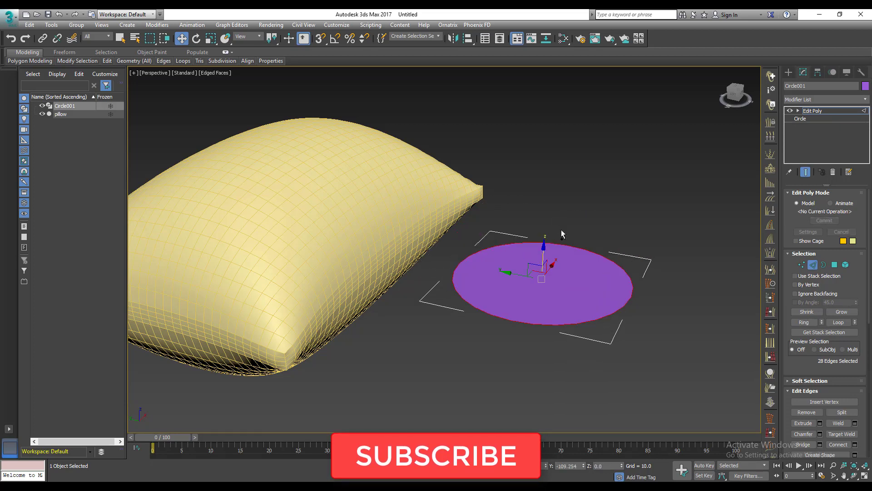
{"action": "right_click", "coordinate": [588, 302]}
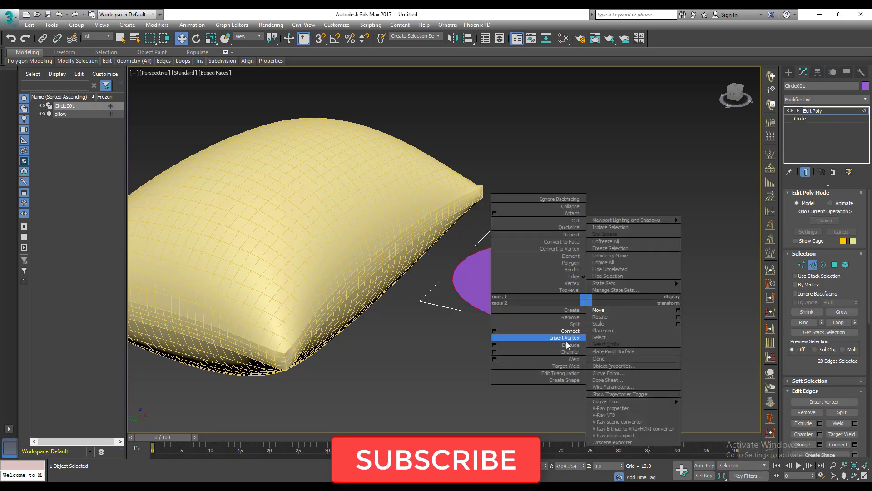
{"action": "left_click", "coordinate": [674, 162]}
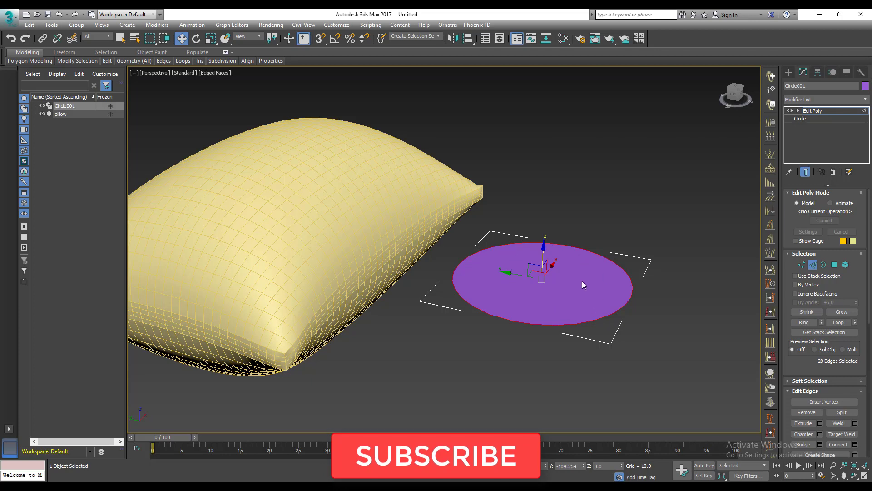
{"action": "left_click_drag", "start_coordinate": [545, 260], "coordinate": [583, 249], "text": "shift"}
{"action": "key", "text": "ctrl+z"}
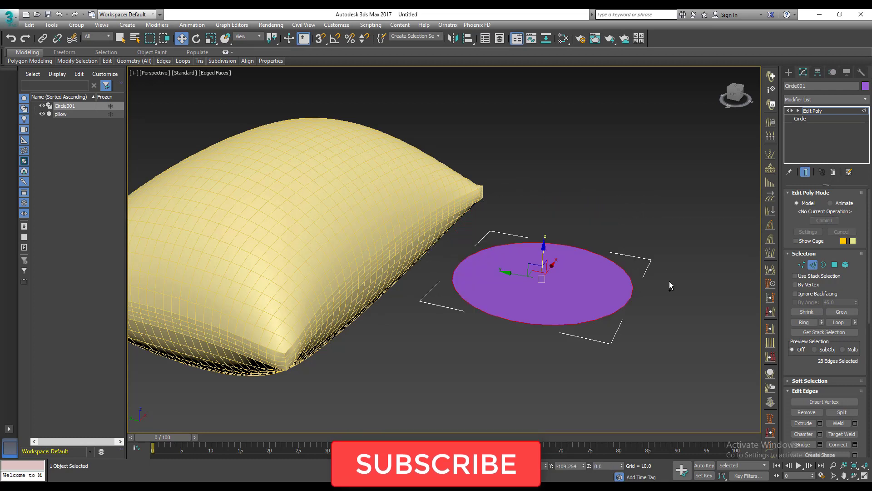
Try the Extrude tool on the selected border edges of the circle, and undo the extrusion
{"action": "left_click", "coordinate": [811, 423]}
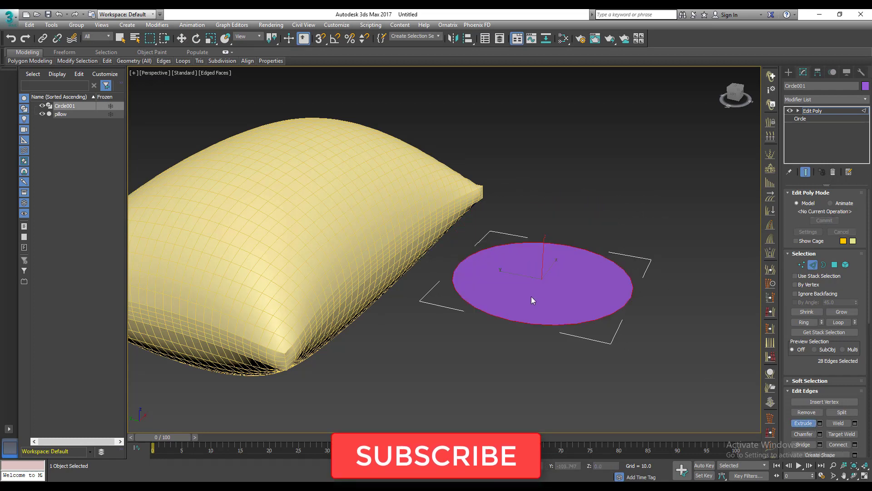
{"action": "left_click_drag", "start_coordinate": [542, 325], "coordinate": [565, 263]}
{"action": "right_click", "coordinate": [586, 275]}
{"action": "key", "text": "ctrl+z"}
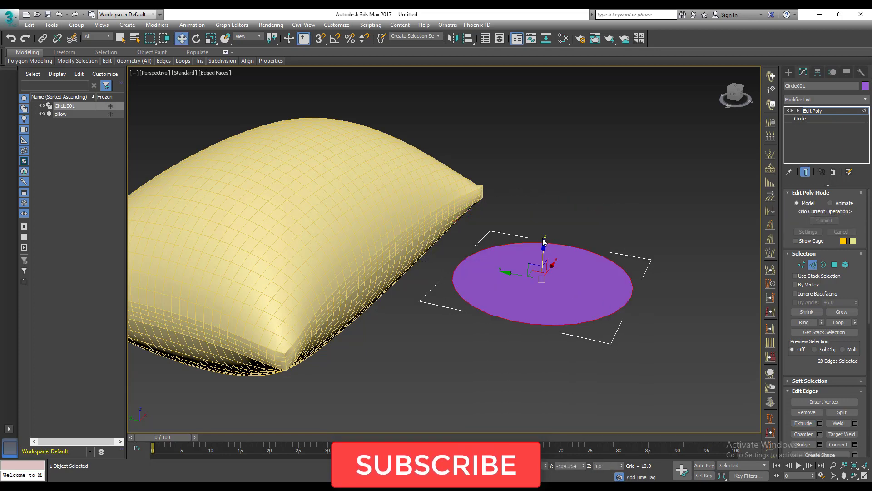
Pull a copy of the circle's border edges straight up to form a side wall about 5.3 units high
{"action": "left_click_drag", "start_coordinate": [543, 257], "coordinate": [550, 231], "text": "shift"}
{"action": "middle_click_drag", "start_coordinate": [642, 206], "coordinate": [551, 238], "text": "alt"}
{"action": "left_click_drag", "start_coordinate": [535, 233], "coordinate": [531, 257]}
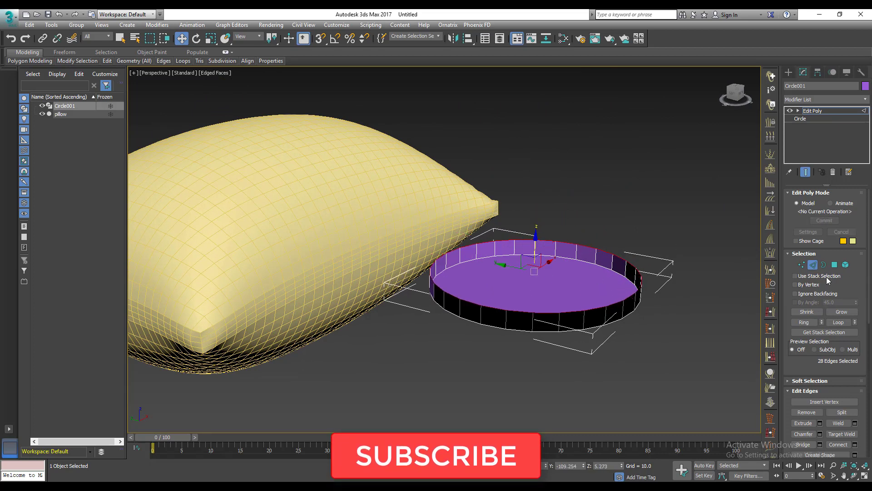
Close the open top of the round shape with a Cap Holes modifier, leaving the disc selected
{"action": "left_click", "coordinate": [864, 100]}
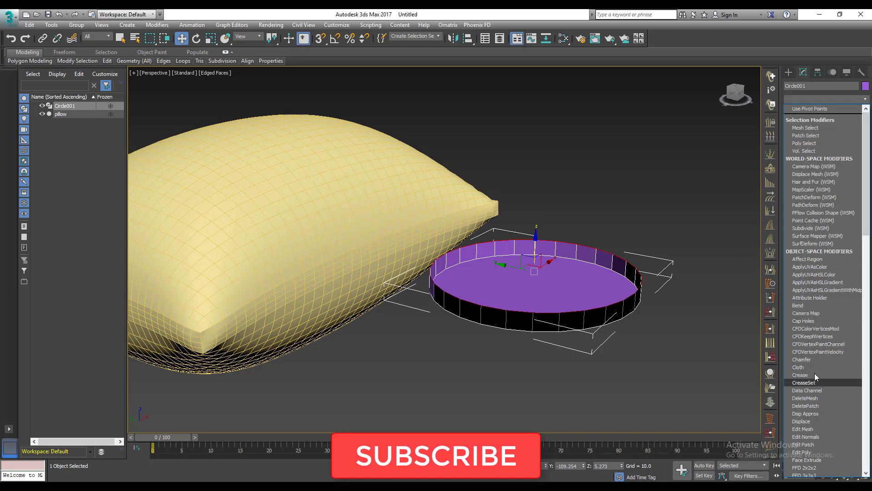
{"action": "left_click", "coordinate": [805, 321]}
{"action": "left_click", "coordinate": [686, 260]}
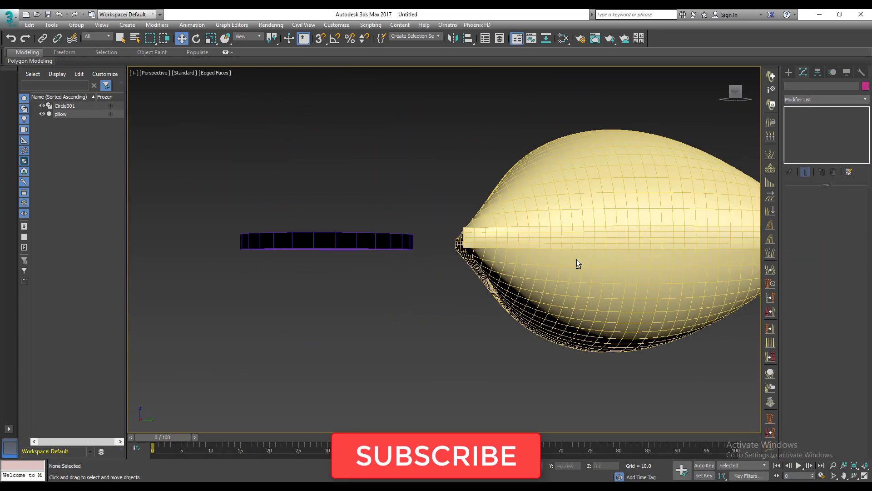
{"action": "middle_click_drag", "start_coordinate": [578, 256], "coordinate": [681, 304], "text": "alt"}
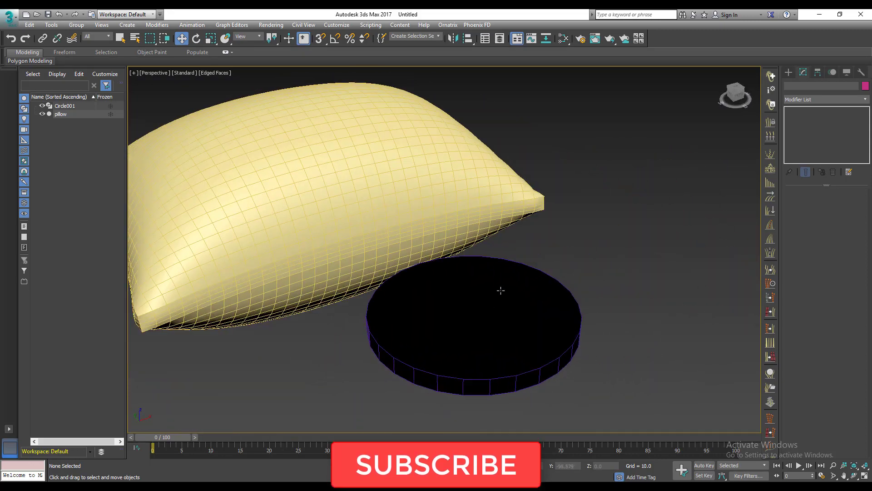
{"action": "middle_click_drag", "start_coordinate": [501, 290], "coordinate": [523, 286], "text": "alt"}
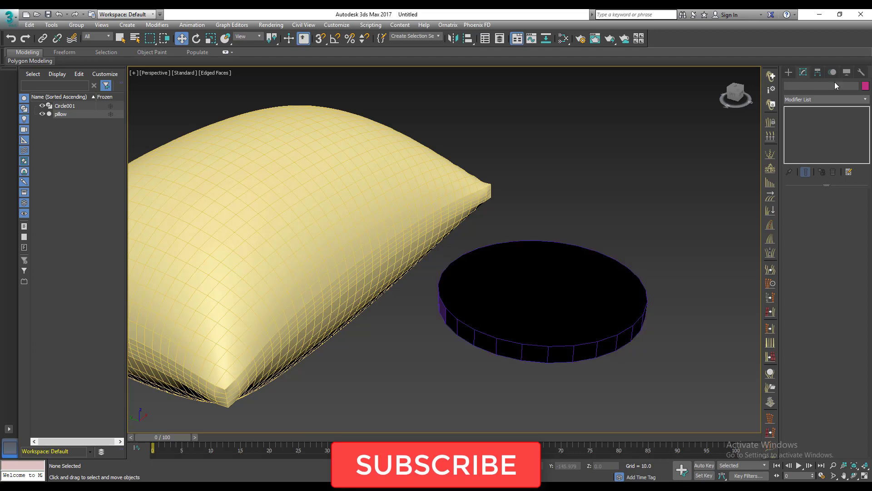
{"action": "left_click", "coordinate": [617, 302]}
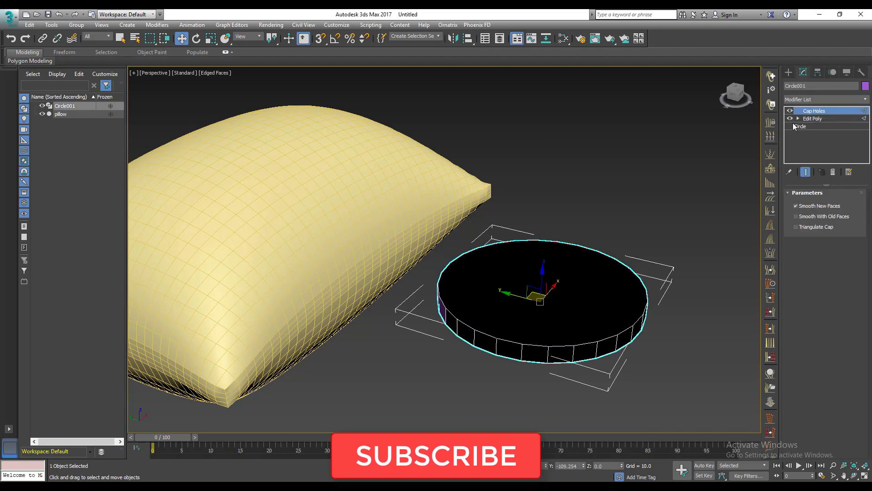
{"action": "right_click", "coordinate": [808, 119]}
{"action": "left_click", "coordinate": [801, 213]}
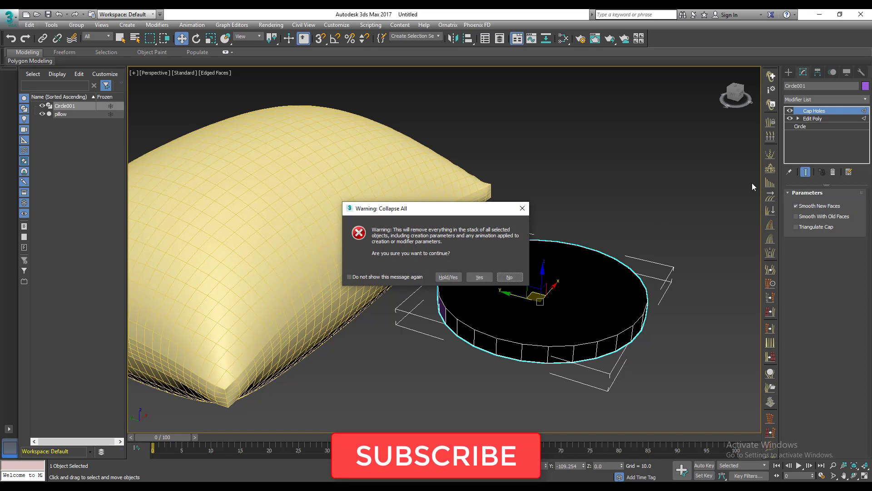
{"action": "left_click", "coordinate": [511, 277]}
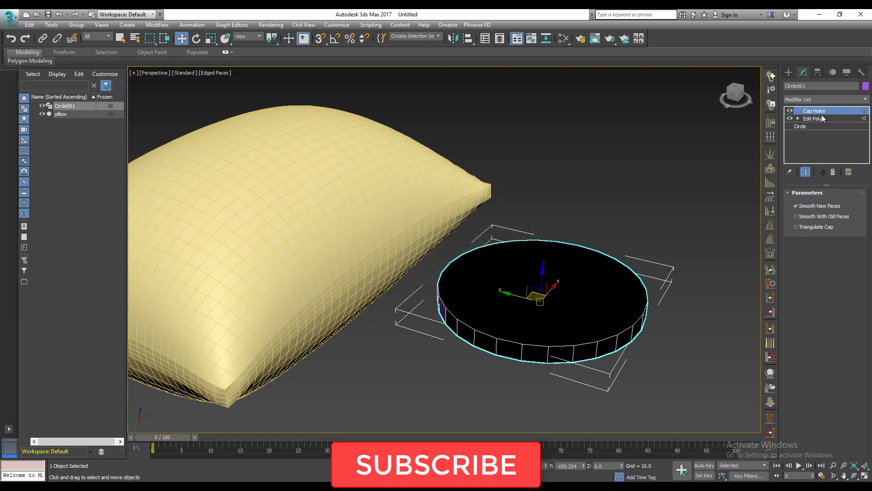
Add an Edit Poly modifier above Cap Holes and flip the normals of all the disc's polygons
{"action": "left_click", "coordinate": [865, 99]}
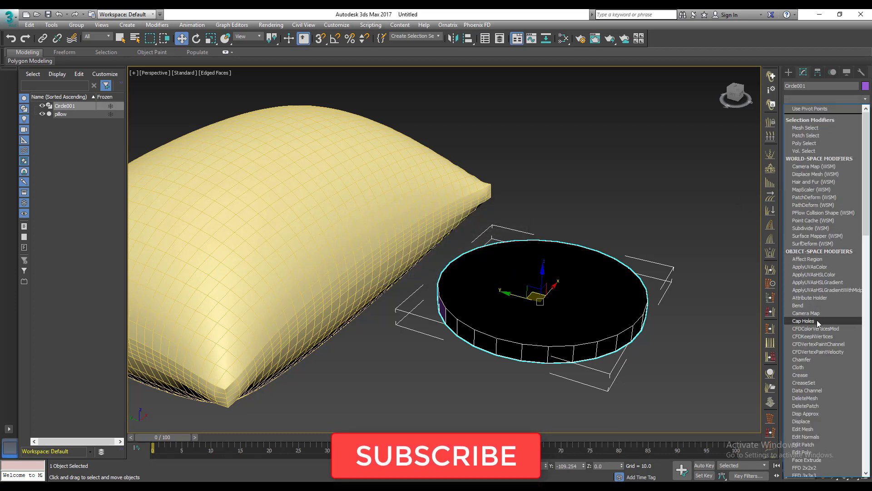
{"action": "key", "text": "e"}
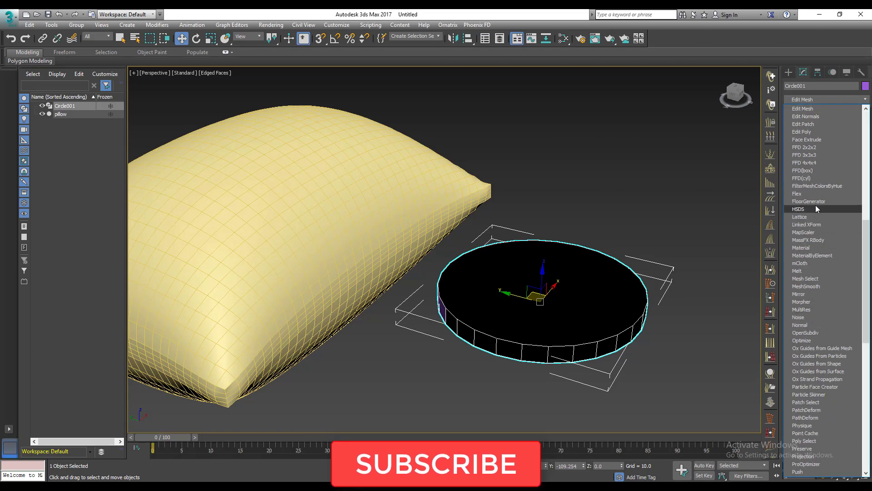
{"action": "left_click", "coordinate": [808, 131]}
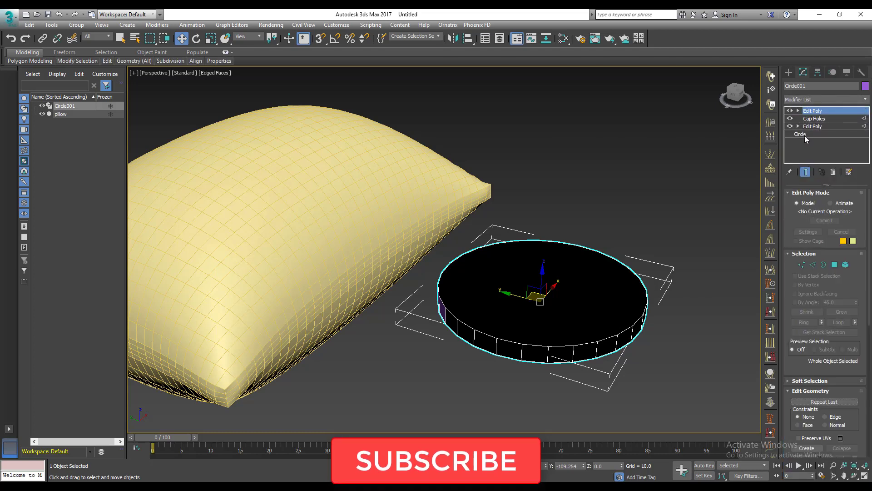
{"action": "left_click", "coordinate": [835, 265]}
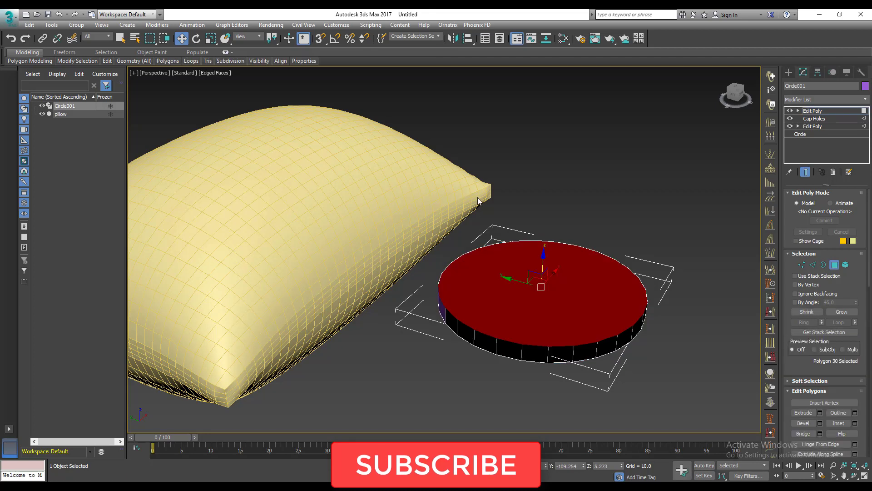
{"action": "key", "text": "ctrl+a"}
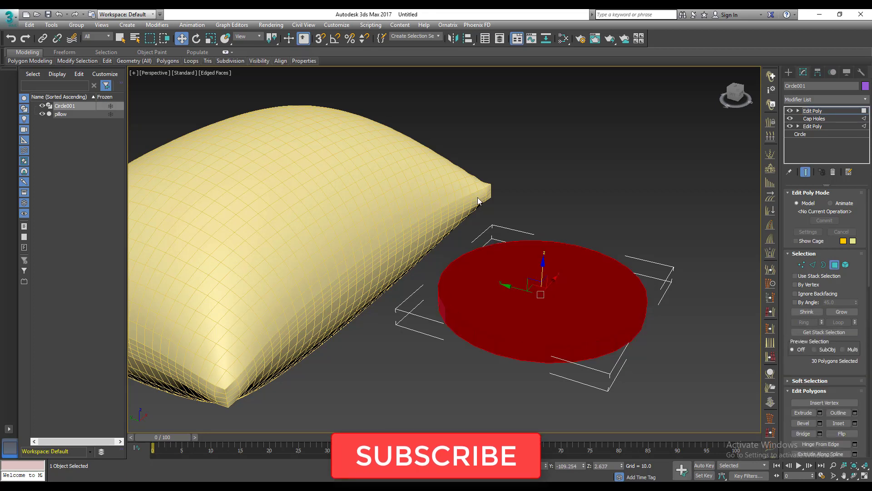
{"action": "scroll", "coordinate": [835, 371], "scroll_direction": "down", "scroll_amount": 3}
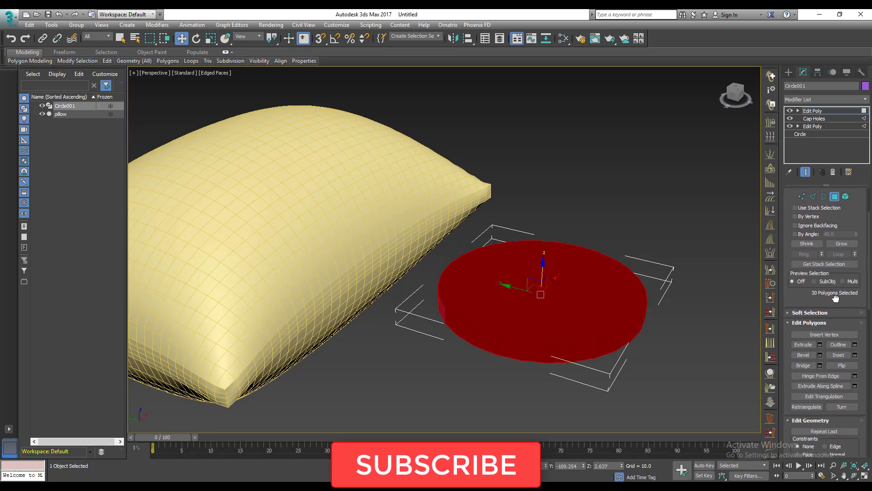
{"action": "left_click", "coordinate": [842, 361]}
{"action": "left_click", "coordinate": [721, 248]}
{"action": "middle_click_drag", "start_coordinate": [553, 287], "coordinate": [568, 277], "text": "alt"}
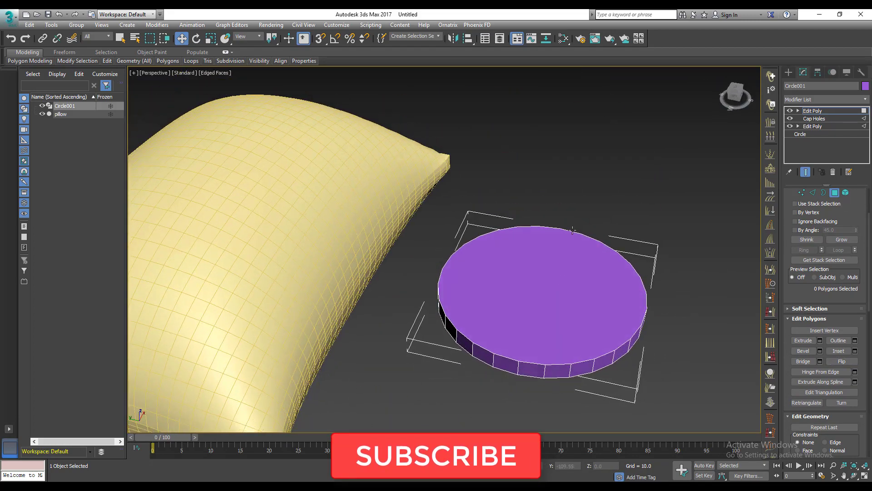
Collapse the disc's whole modifier stack into an Editable Poly
{"action": "right_click", "coordinate": [829, 110]}
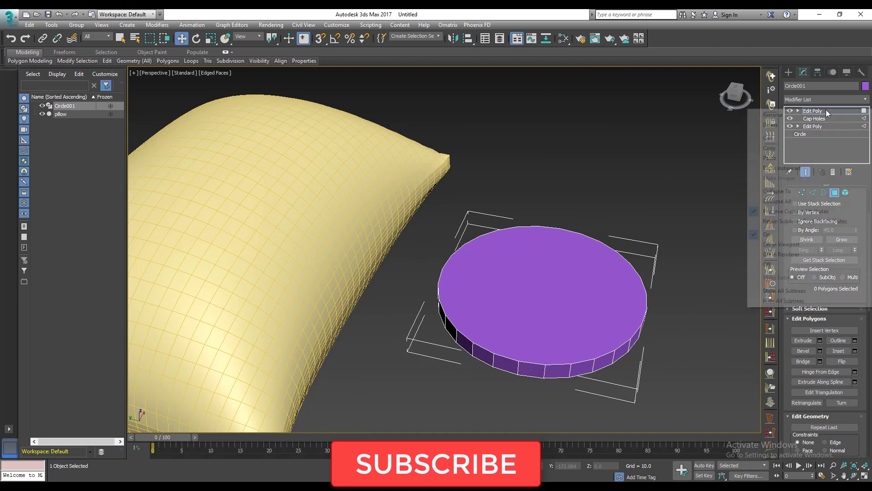
{"action": "left_click", "coordinate": [788, 201]}
{"action": "left_click", "coordinate": [477, 277]}
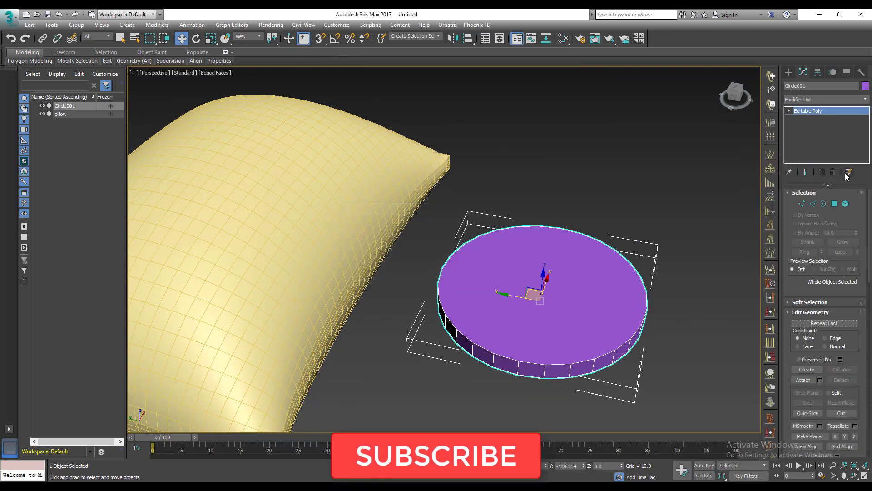
Select both large round faces of the disc, the upper and the lower one, at polygon level
{"action": "left_click", "coordinate": [835, 204]}
{"action": "middle_click_drag", "start_coordinate": [550, 317], "coordinate": [182, 252], "text": "alt"}
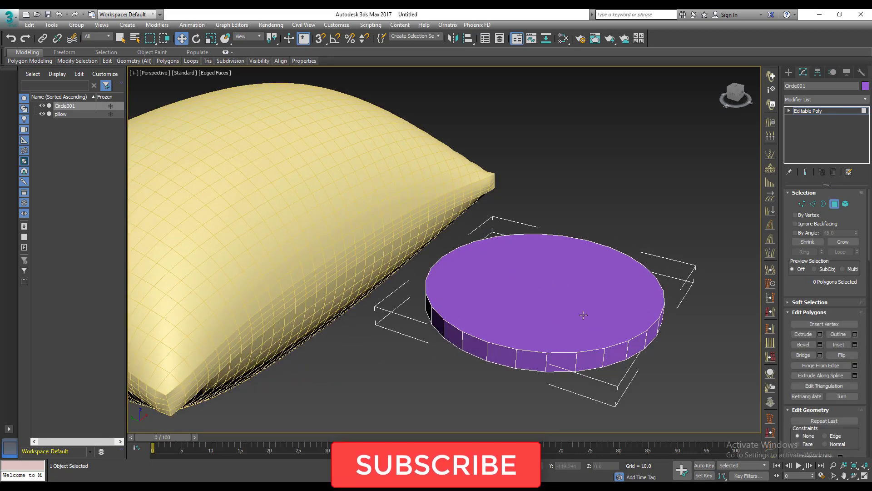
{"action": "mouse_move", "coordinate": [542, 279]}
{"action": "middle_mouse_down", "text": "alt"}
{"action": "mouse_move", "coordinate": [550, 263]}
{"action": "mouse_move", "coordinate": [543, 300]}
{"action": "mouse_move", "coordinate": [545, 278]}
{"action": "middle_mouse_up", "text": "alt"}
{"action": "left_click", "coordinate": [543, 300]}
{"action": "left_click", "coordinate": [582, 266], "text": "ctrl"}
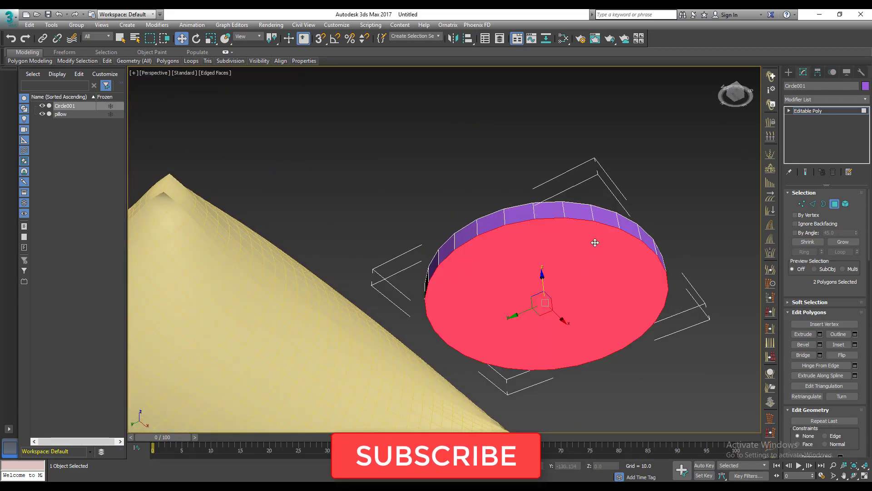
{"action": "middle_click_drag", "start_coordinate": [596, 243], "coordinate": [599, 272], "text": "alt"}
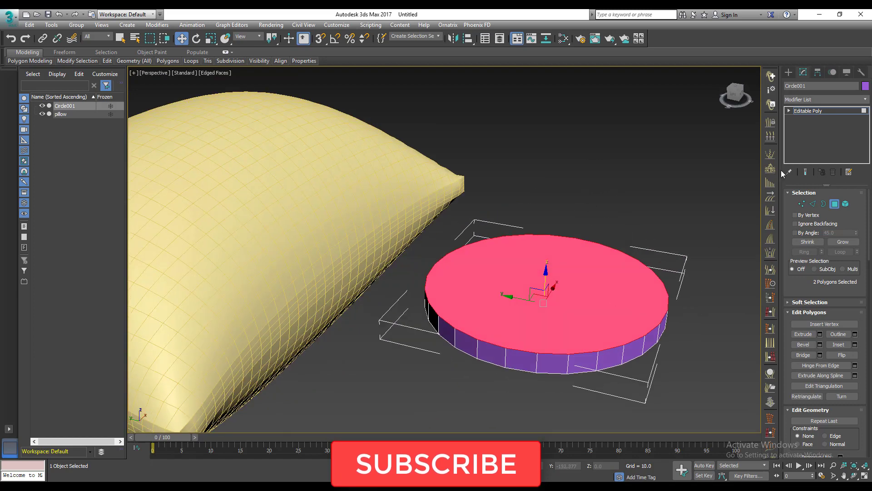
Apply a Subdivide modifier to the disc with the two round faces selected
{"action": "left_click", "coordinate": [864, 99]}
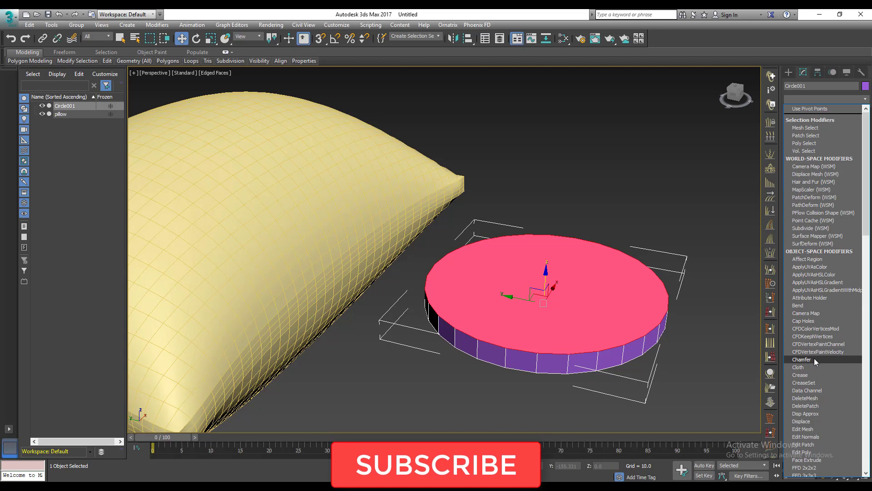
{"action": "key", "text": "s"}
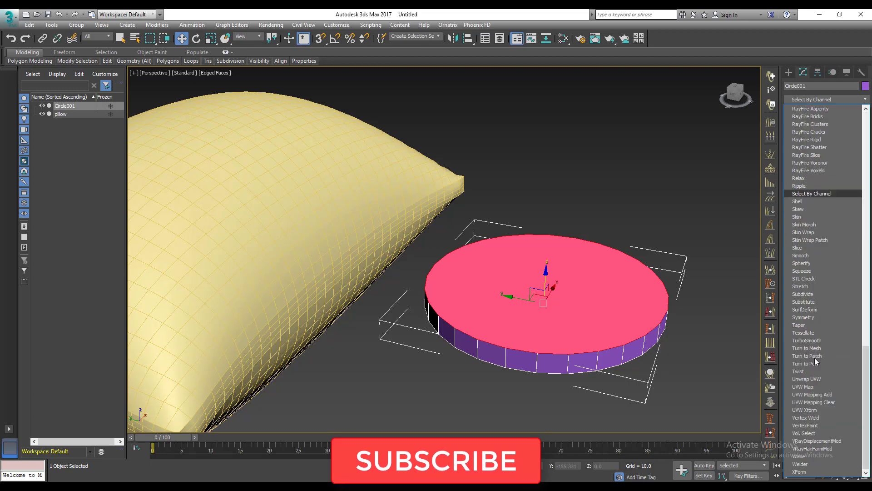
{"action": "left_click", "coordinate": [803, 294]}
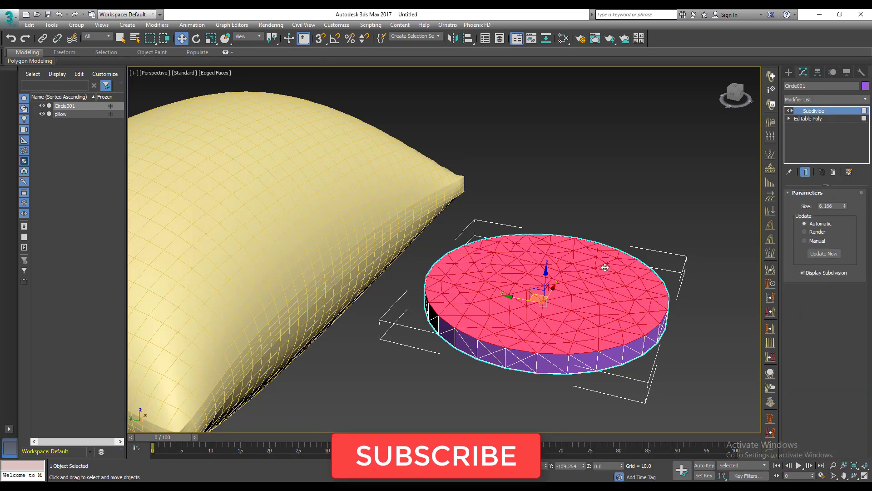
Collapse the subdivided disc's modifier stack into an Editable Mesh and deselect the disc
{"action": "right_click", "coordinate": [838, 110]}
{"action": "left_click", "coordinate": [767, 206]}
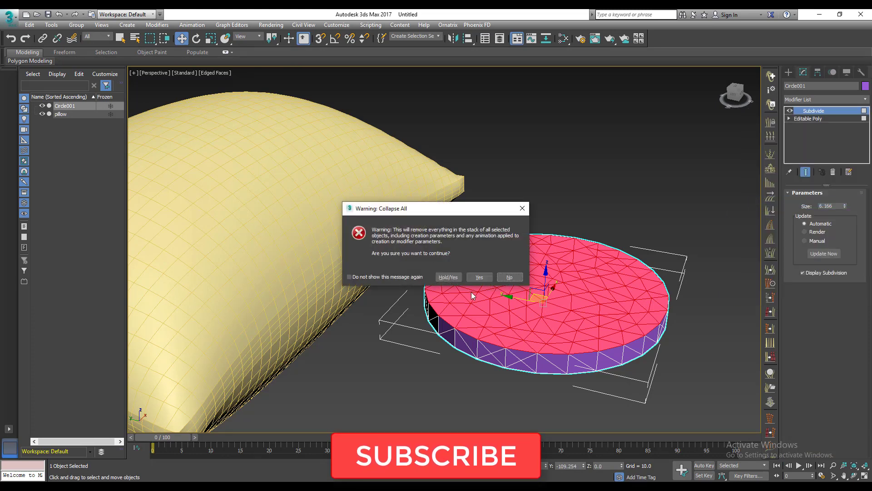
{"action": "left_click", "coordinate": [479, 277]}
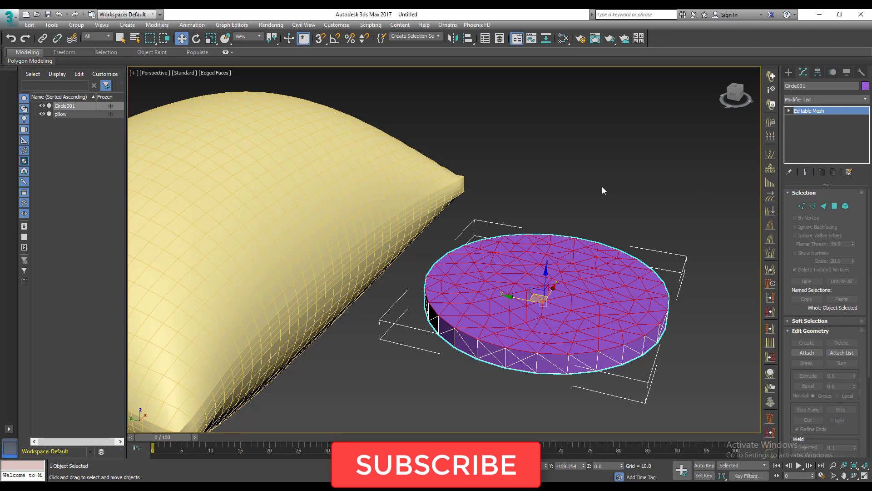
{"action": "left_click", "coordinate": [602, 186]}
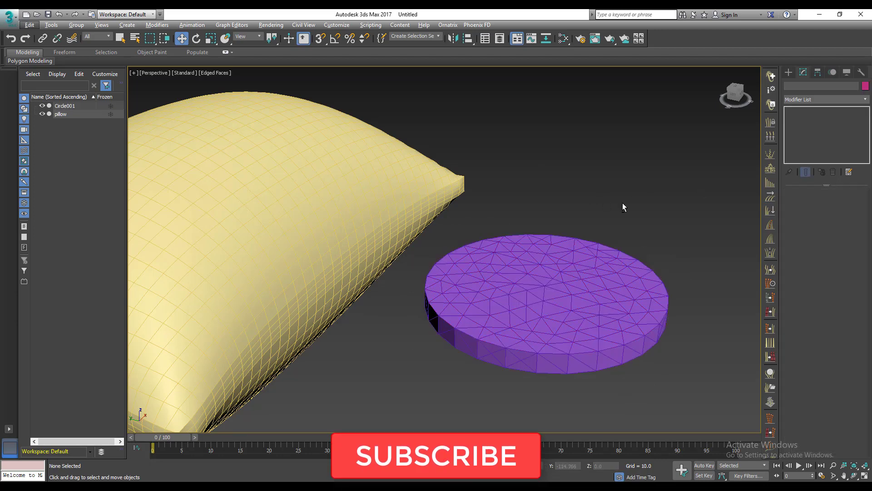
Select the subdivided purple disc and apply a Cloth modifier to the whole object
{"action": "scroll", "coordinate": [565, 203], "scroll_direction": "down", "scroll_amount": 3}
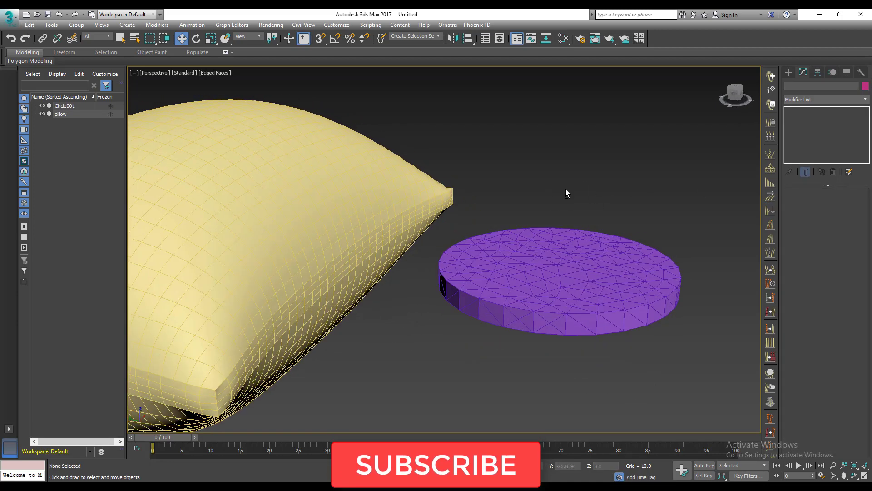
{"action": "left_click", "coordinate": [538, 275]}
{"action": "scroll", "coordinate": [538, 266], "scroll_direction": "down", "scroll_amount": 5}
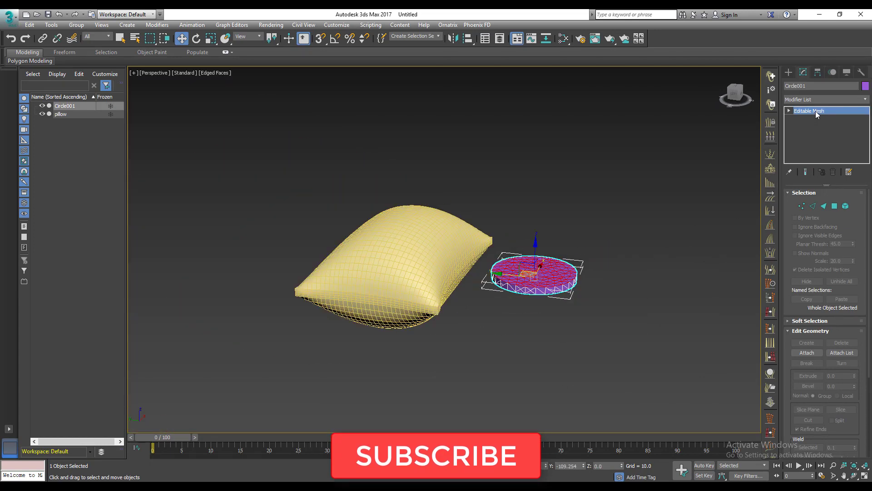
{"action": "key", "text": "1"}
{"action": "scroll", "coordinate": [559, 255], "scroll_direction": "up", "scroll_amount": 6}
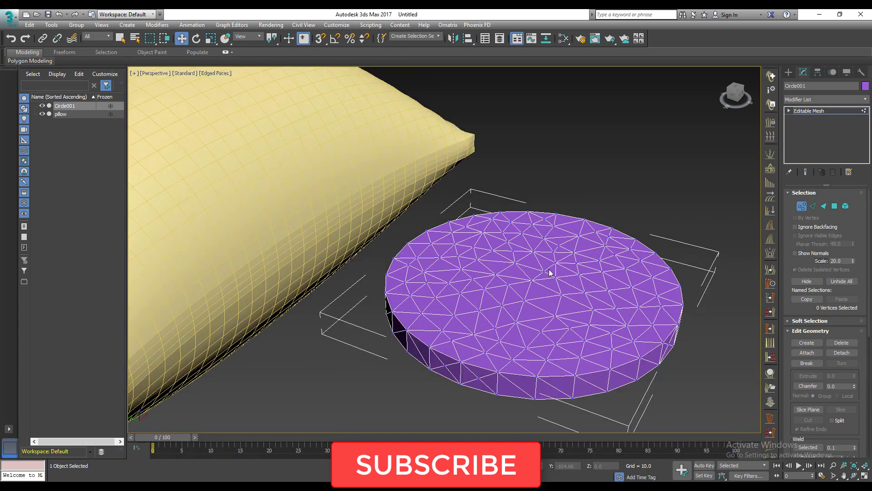
{"action": "left_click", "coordinate": [803, 206]}
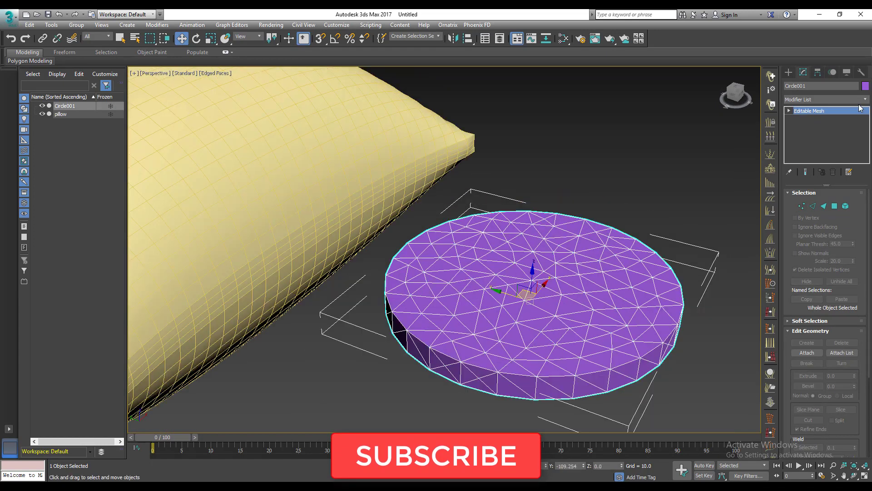
{"action": "left_click", "coordinate": [824, 99]}
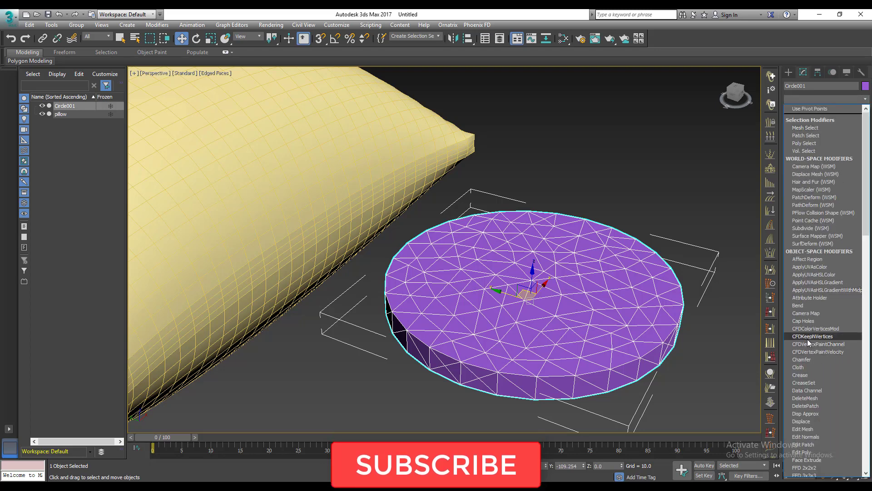
{"action": "left_click", "coordinate": [812, 367]}
{"action": "scroll", "coordinate": [560, 301], "scroll_direction": "down", "scroll_amount": 3}
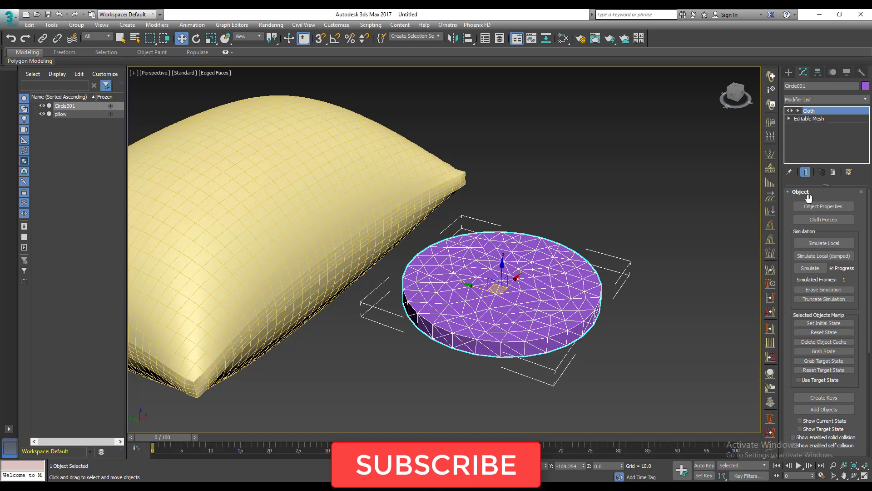
In the Cloth modifier's object properties, make Circle001 a Cloth object in the simulation
{"action": "left_click", "coordinate": [814, 205]}
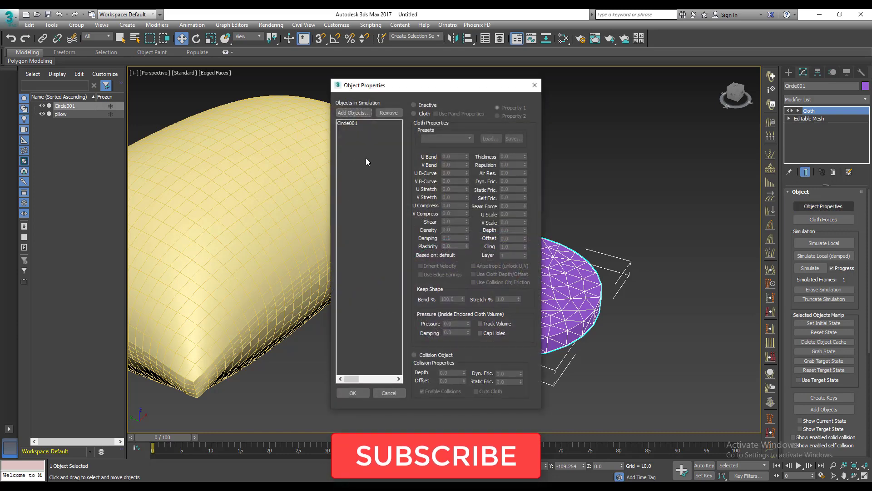
{"action": "left_click", "coordinate": [354, 124]}
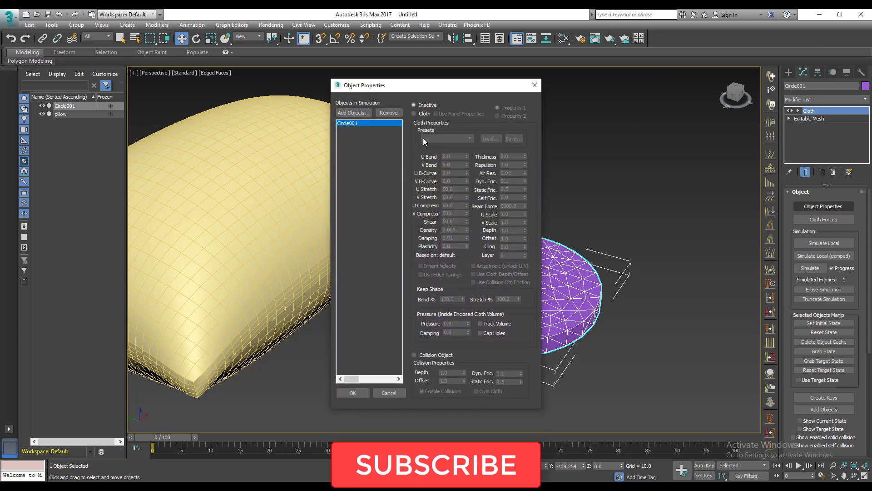
{"action": "left_click", "coordinate": [414, 114]}
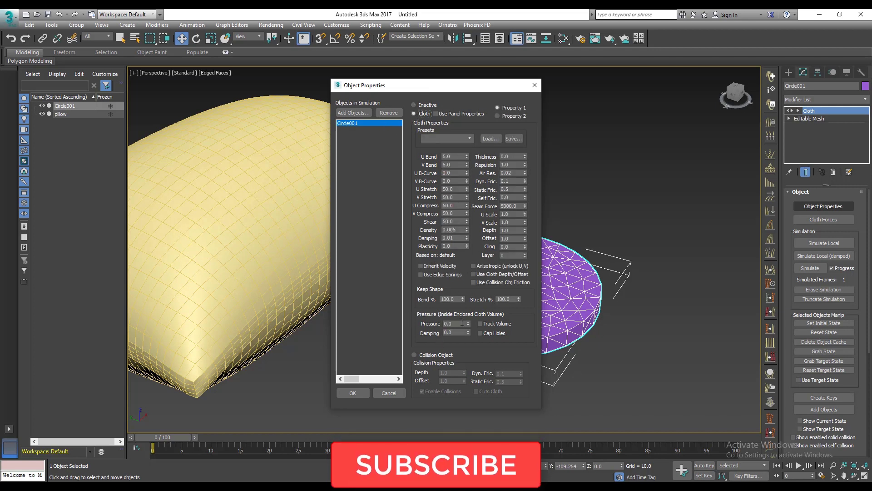
Give Circle001 the Rubber cloth preset and set its pressure to 4
{"action": "left_click", "coordinate": [470, 138]}
{"action": "left_click", "coordinate": [431, 198]}
{"action": "left_click", "coordinate": [452, 323]}
{"action": "type", "text": "4"}
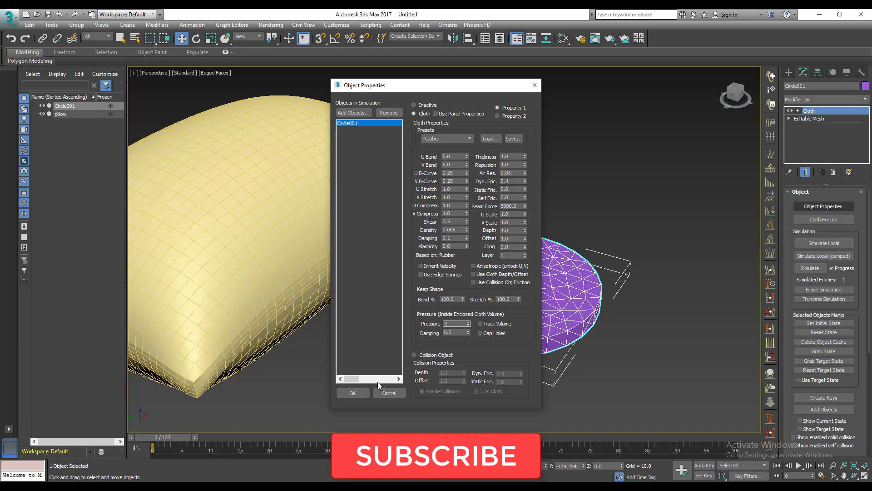
Switch Circle001's cloth preset to Spandex, set the pressure to 4 and accept the properties
{"action": "left_click", "coordinate": [468, 139]}
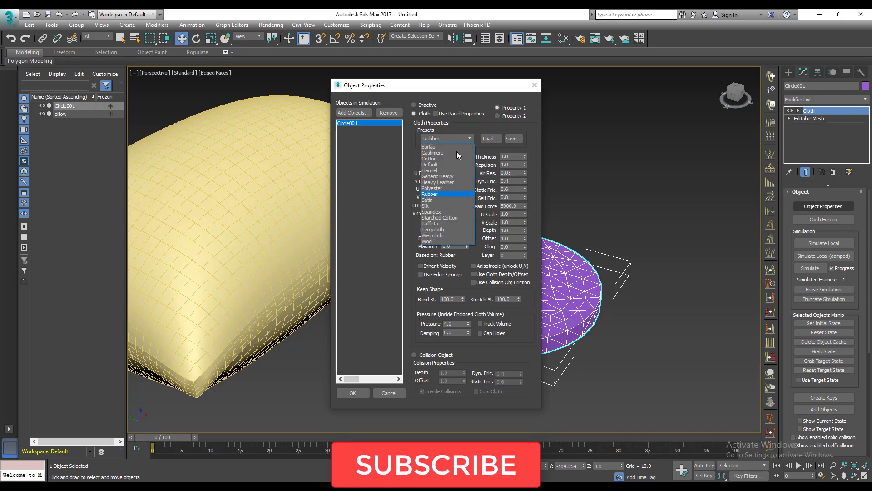
{"action": "left_click", "coordinate": [434, 211]}
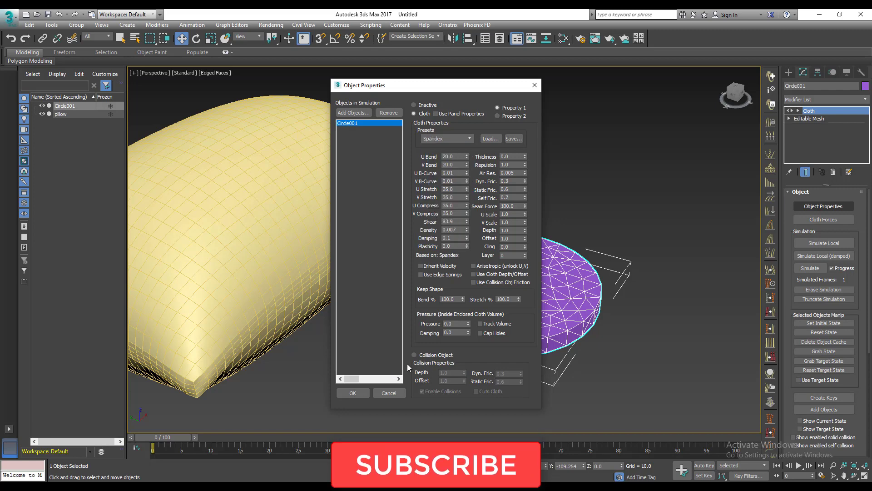
{"action": "left_click", "coordinate": [461, 322]}
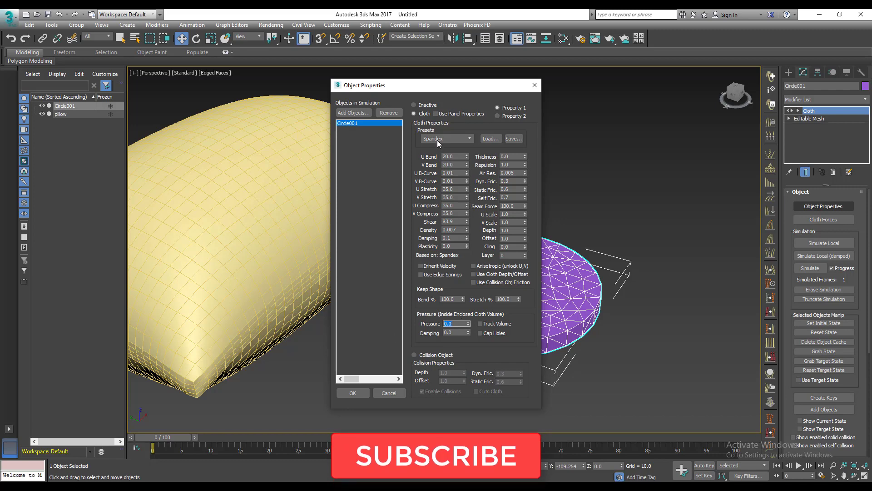
{"action": "type", "text": "4"}
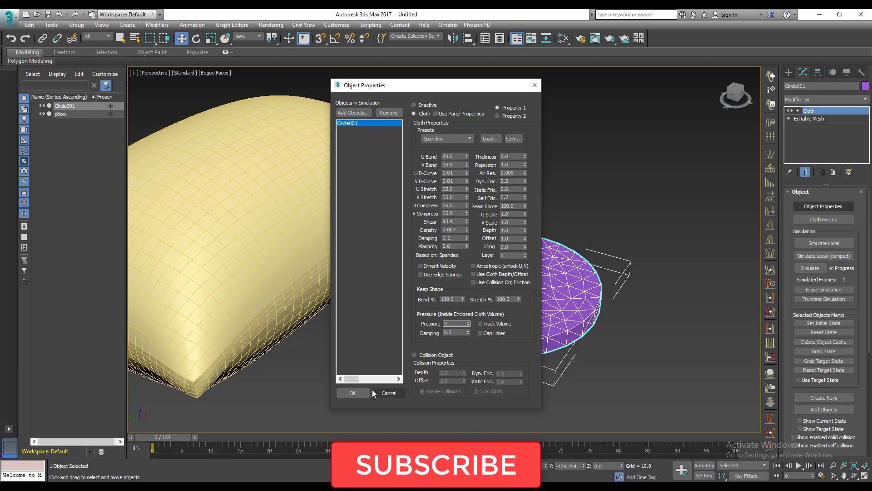
{"action": "left_click", "coordinate": [368, 392]}
Run a local cloth simulation on the Spandex disc, inspect its inflation from around, and stop the simulation
{"action": "scroll", "coordinate": [803, 275], "scroll_direction": "down", "scroll_amount": 2}
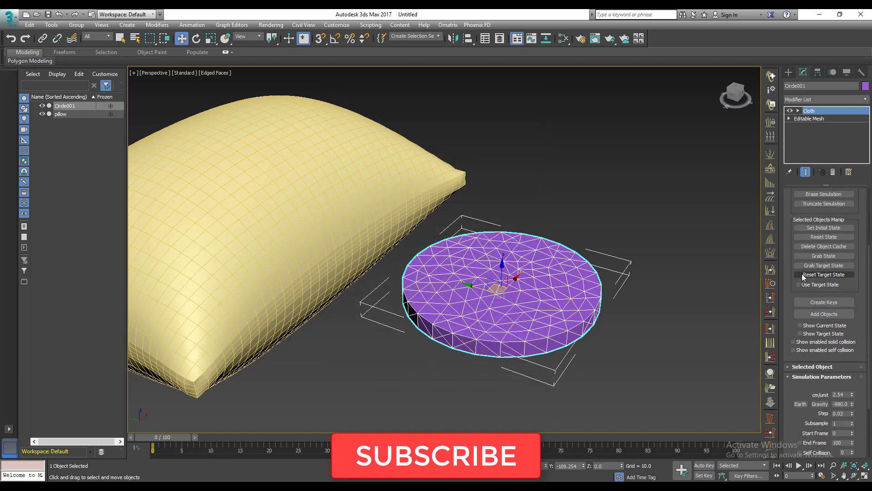
{"action": "scroll", "coordinate": [803, 275], "scroll_direction": "down", "scroll_amount": 2}
{"action": "scroll", "coordinate": [800, 261], "scroll_direction": "up", "scroll_amount": 4}
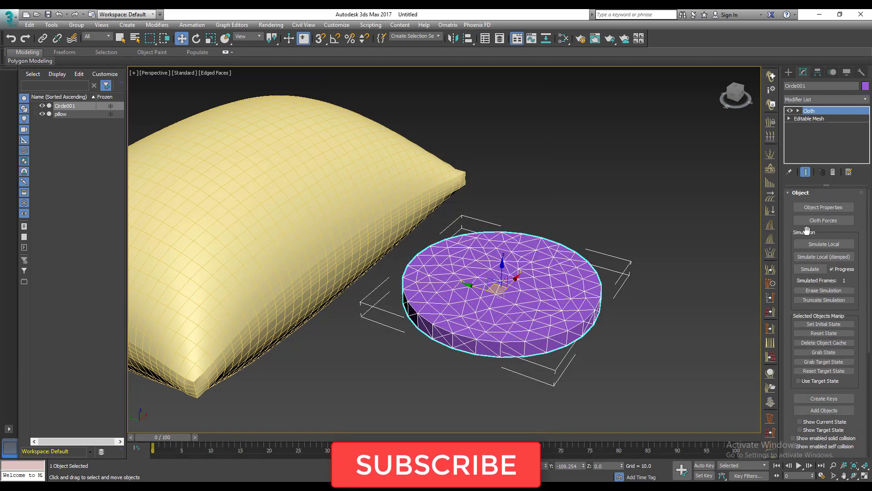
{"action": "left_click", "coordinate": [825, 244]}
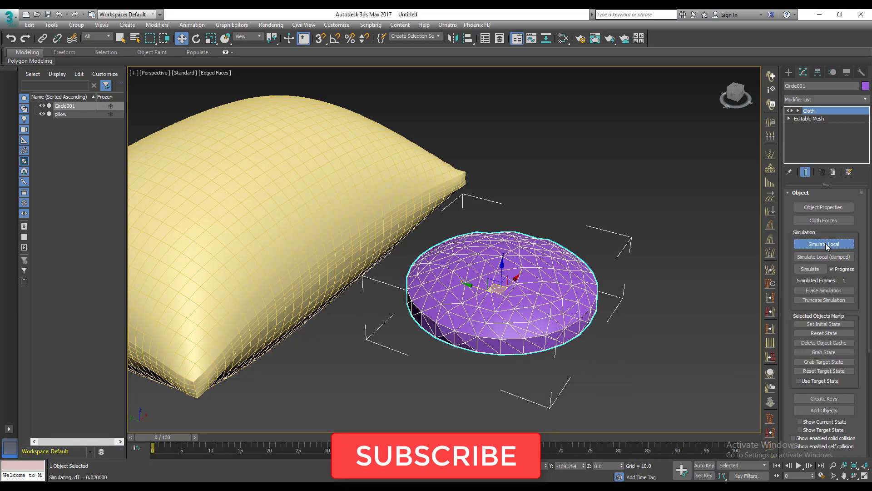
{"action": "middle_click_drag", "start_coordinate": [660, 200], "coordinate": [600, 230], "text": "alt"}
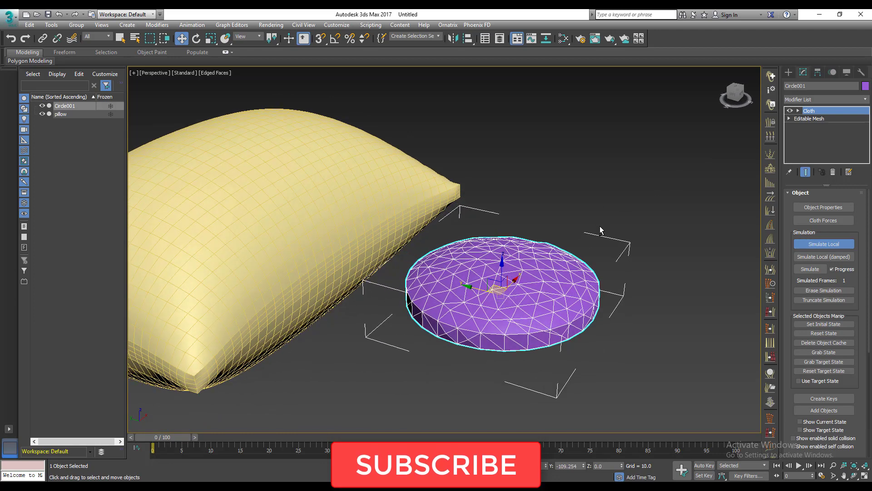
{"action": "left_click", "coordinate": [804, 249]}
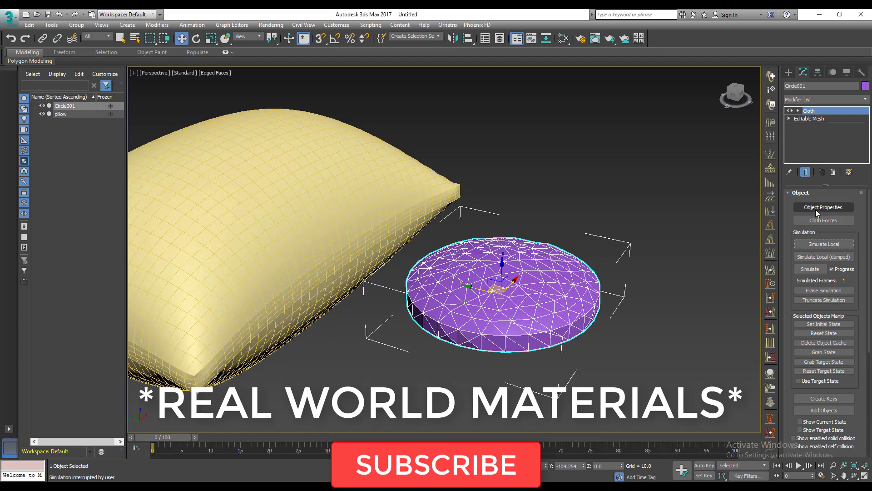
{"action": "middle_click_drag", "start_coordinate": [601, 249], "coordinate": [599, 253], "text": "alt"}
Change Circle001's cloth preset to Rubber with a pressure of 4, and inflate the disc with a local simulation
{"action": "left_click", "coordinate": [799, 207]}
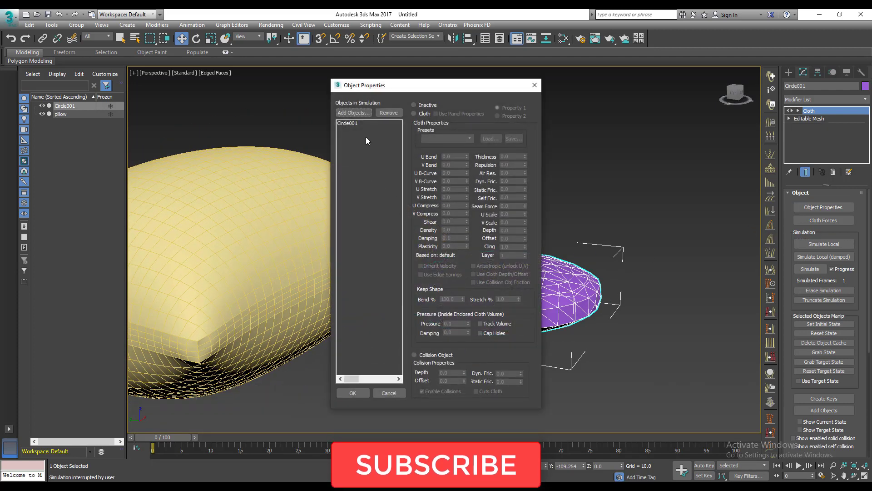
{"action": "left_click", "coordinate": [347, 123]}
{"action": "left_click", "coordinate": [453, 138]}
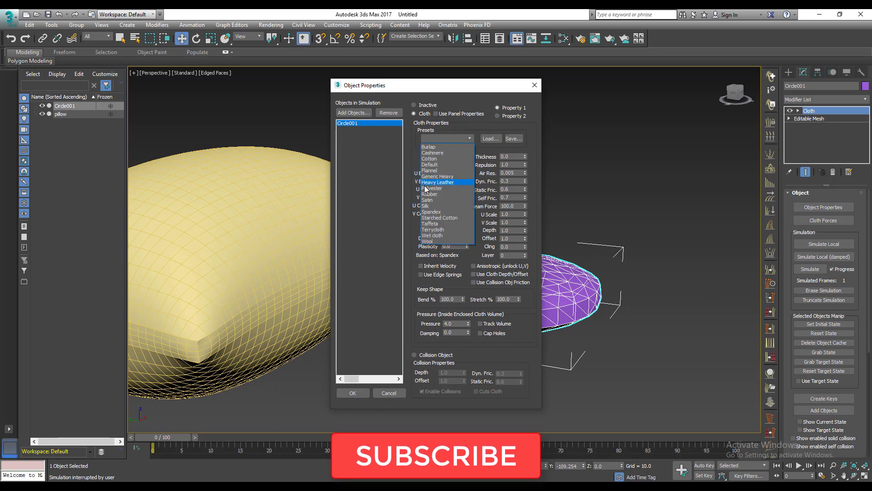
{"action": "left_click", "coordinate": [427, 194]}
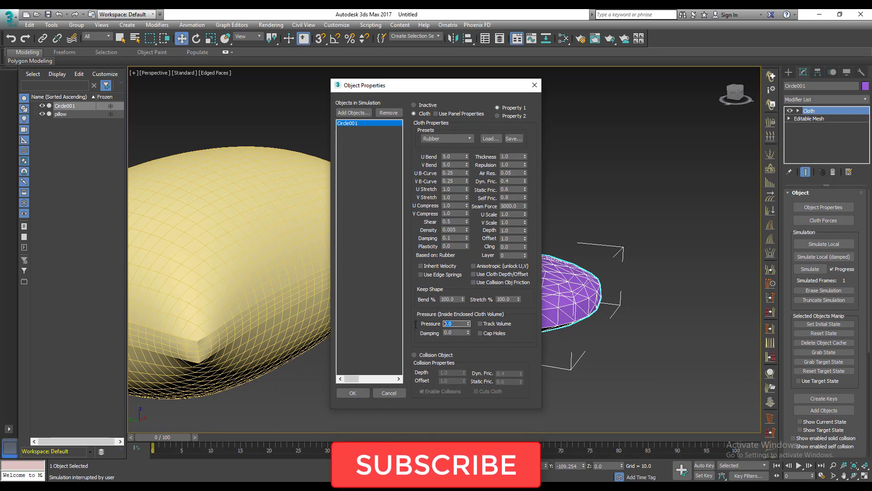
{"action": "type", "text": "4"}
{"action": "left_click", "coordinate": [340, 393]}
{"action": "left_click", "coordinate": [808, 244]}
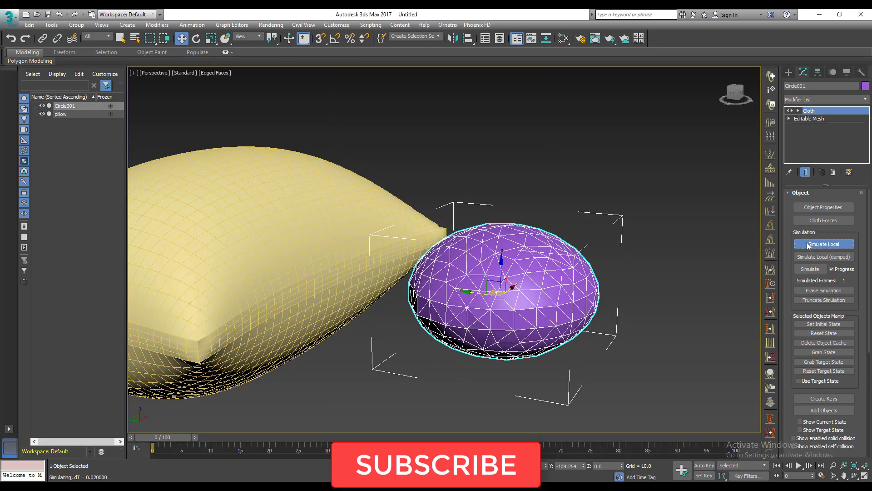
{"action": "middle_click_drag", "start_coordinate": [548, 224], "coordinate": [572, 266], "text": "alt"}
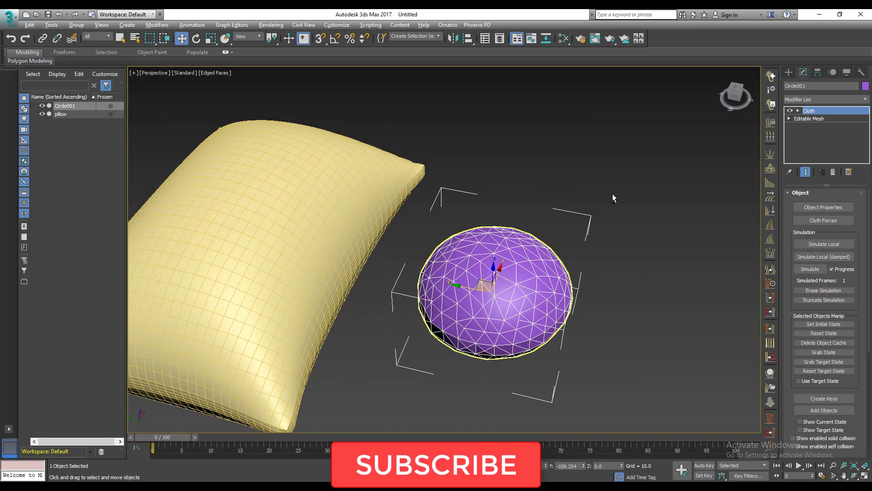
Collapse the inflated round pillow's whole modifier stack into an Editable Mesh
{"action": "right_click", "coordinate": [813, 111]}
{"action": "left_click", "coordinate": [774, 201]}
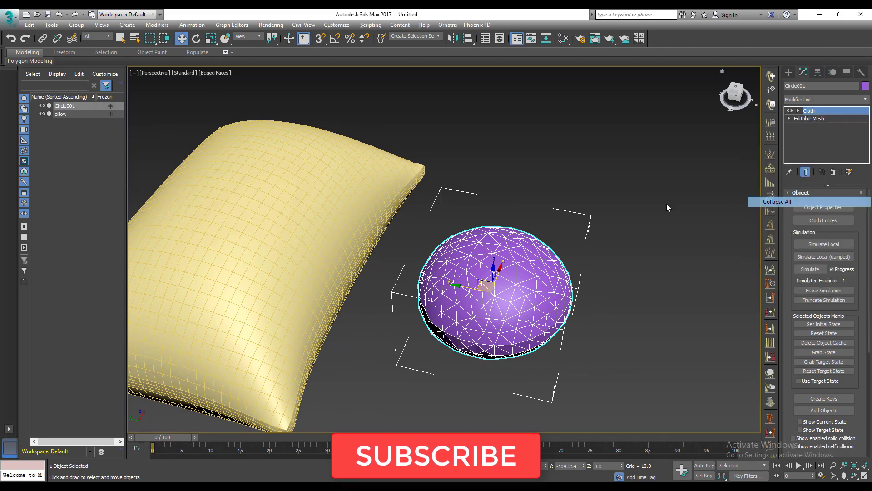
{"action": "left_click", "coordinate": [480, 277]}
{"action": "middle_click_drag", "start_coordinate": [479, 277], "coordinate": [449, 268], "text": "alt"}
{"action": "left_click_drag", "start_coordinate": [453, 261], "coordinate": [487, 126]}
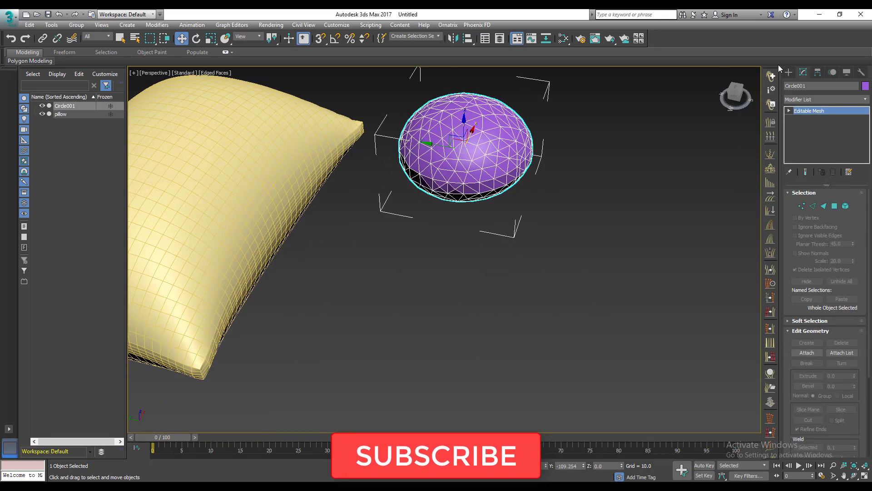
Create a Text spline reading MAX on the ground plane beside the two pillows
{"action": "left_click", "coordinate": [789, 71]}
{"action": "left_click", "coordinate": [806, 173]}
{"action": "scroll", "coordinate": [794, 300], "scroll_direction": "down", "scroll_amount": 3}
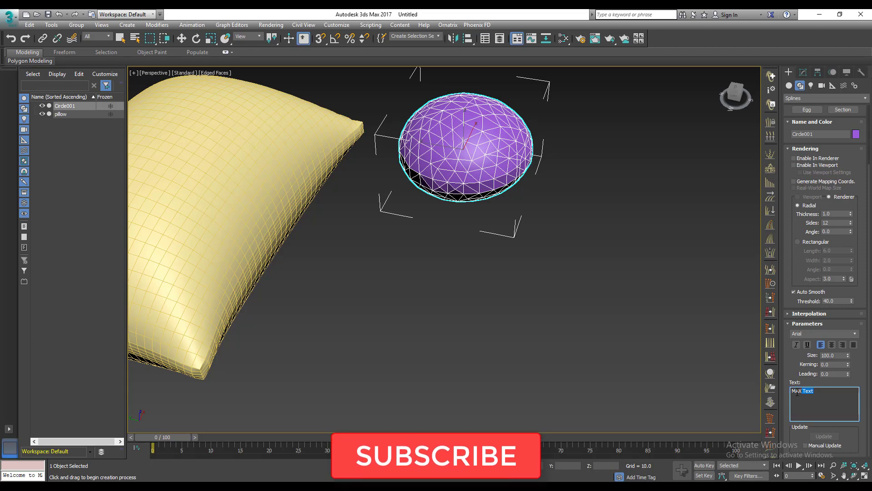
{"action": "left_click", "coordinate": [430, 306]}
{"action": "scroll", "coordinate": [436, 311], "scroll_direction": "down", "scroll_amount": 5}
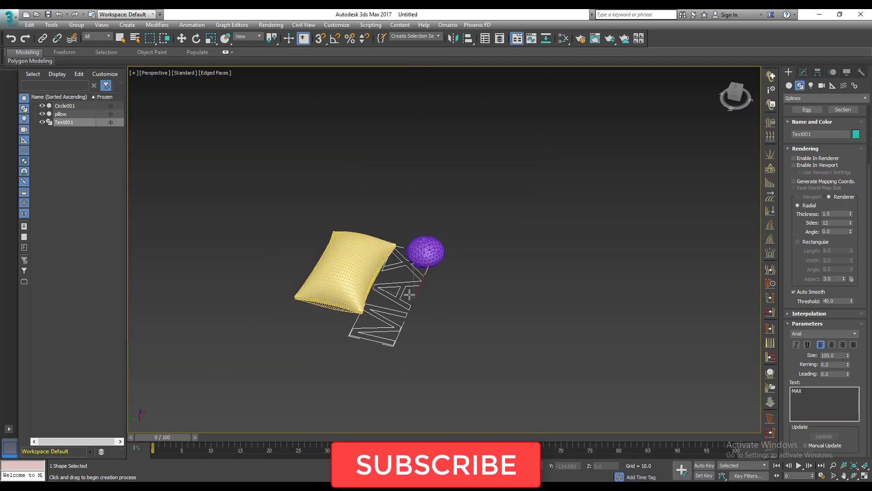
{"action": "key", "text": "w"}
{"action": "scroll", "coordinate": [461, 311], "scroll_direction": "up", "scroll_amount": 4}
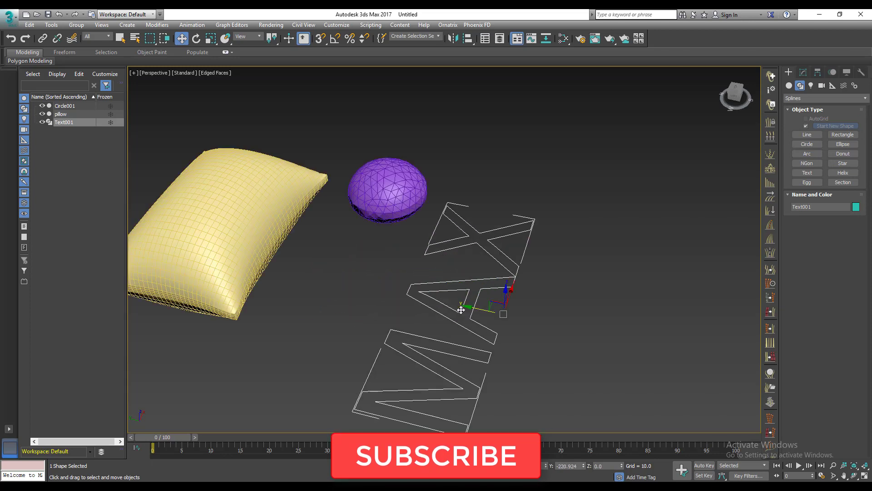
Change the font of the MAX text spline to Arial Black
{"action": "left_click", "coordinate": [803, 72]}
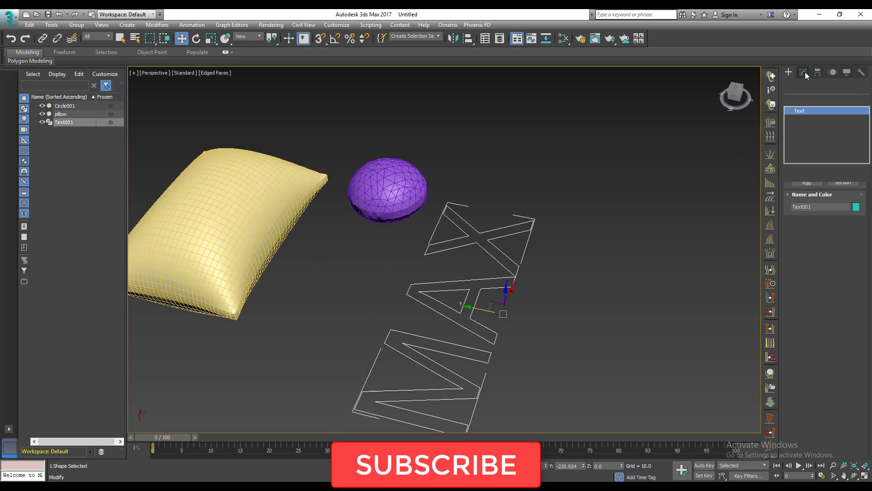
{"action": "left_click", "coordinate": [822, 99]}
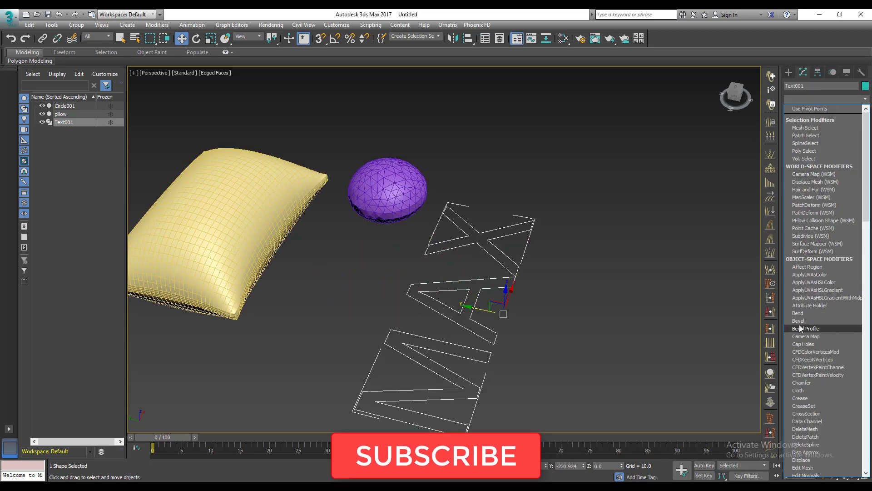
{"action": "left_click", "coordinate": [459, 337]}
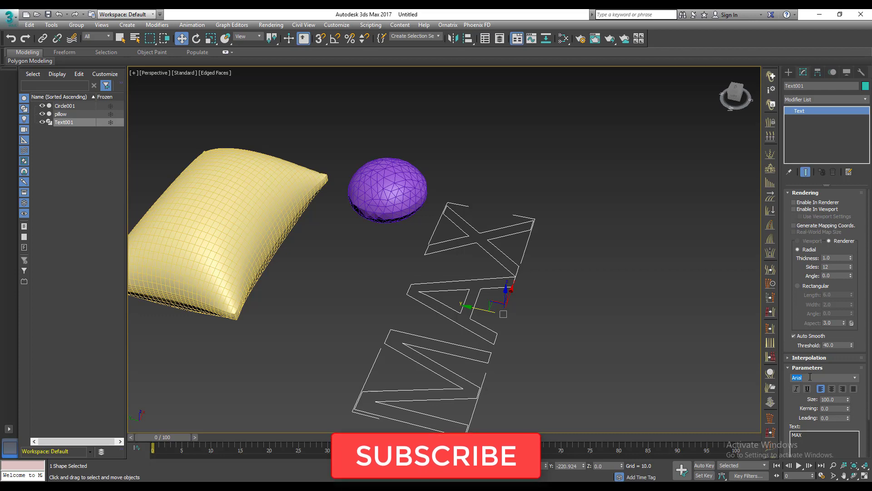
{"action": "left_click", "coordinate": [854, 379]}
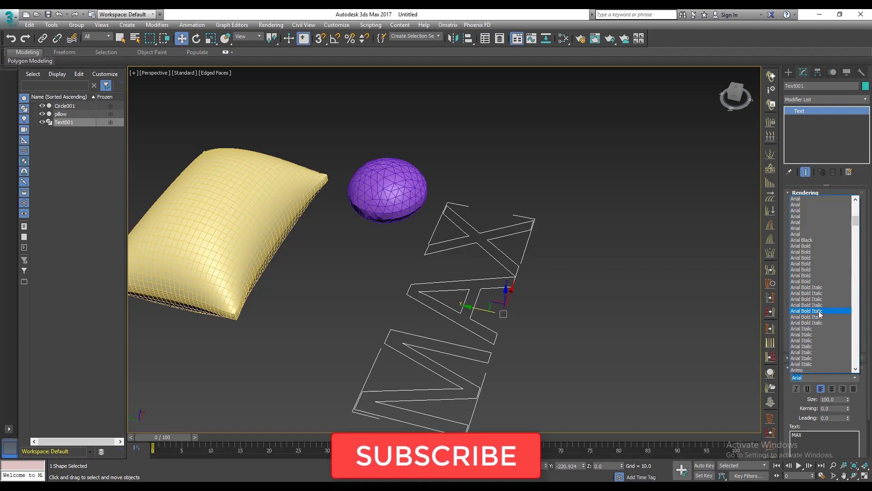
{"action": "left_click", "coordinate": [813, 207]}
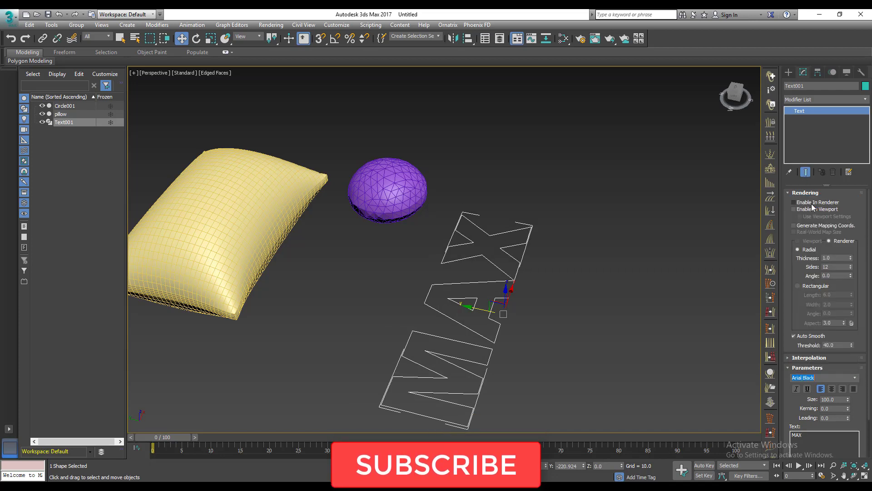
Shift the MAX text slightly on the ground plane and add an Edit Poly modifier to it
{"action": "left_click_drag", "start_coordinate": [485, 310], "coordinate": [458, 272]}
{"action": "middle_click_drag", "start_coordinate": [506, 269], "coordinate": [456, 280], "text": "alt"}
{"action": "left_click", "coordinate": [864, 100]}
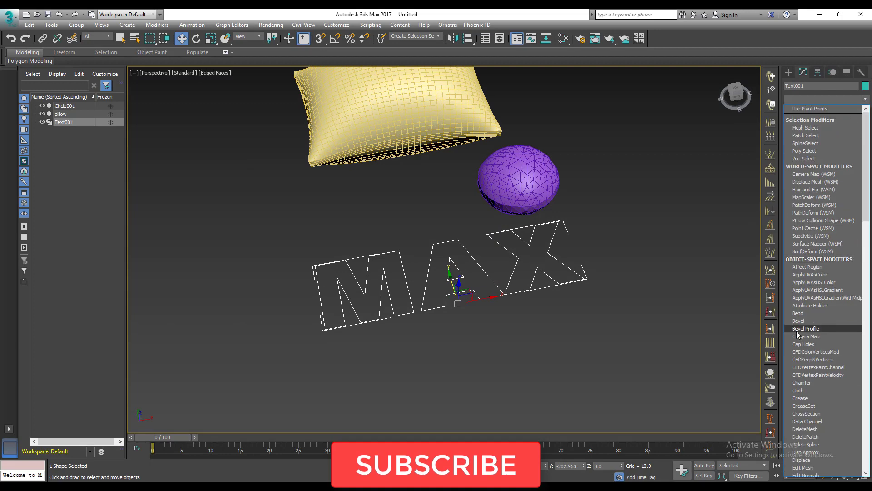
{"action": "scroll", "coordinate": [819, 245], "scroll_direction": "down", "scroll_amount": 15}
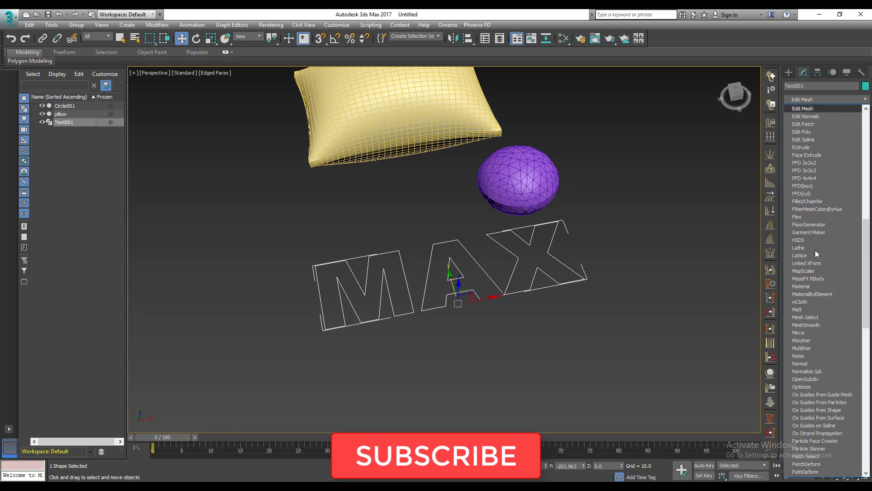
{"action": "left_click", "coordinate": [778, 157]}
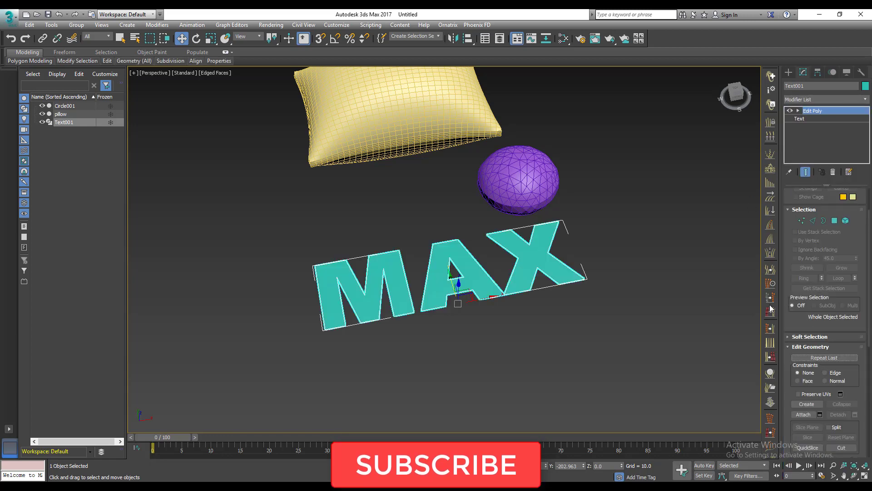
Select all edges of the flat MAX letters and extend them upward into vertical side walls
{"action": "middle_click_drag", "start_coordinate": [408, 261], "coordinate": [483, 256], "text": "alt"}
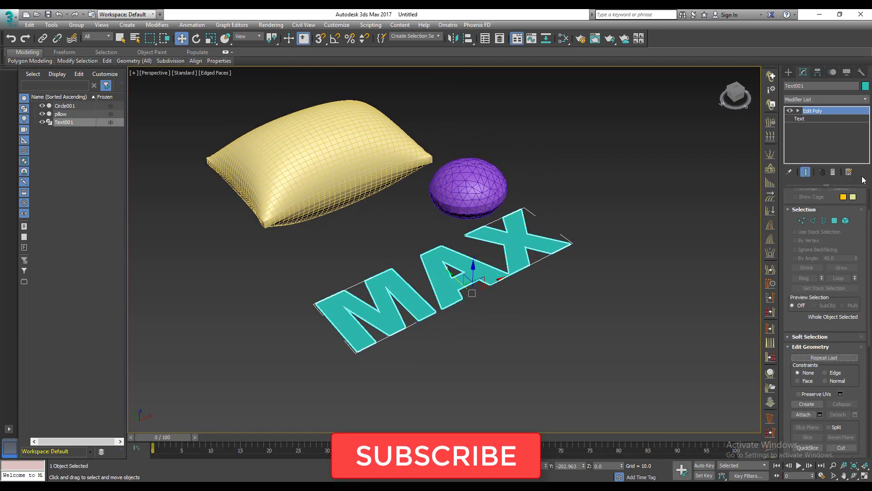
{"action": "left_click", "coordinate": [811, 220]}
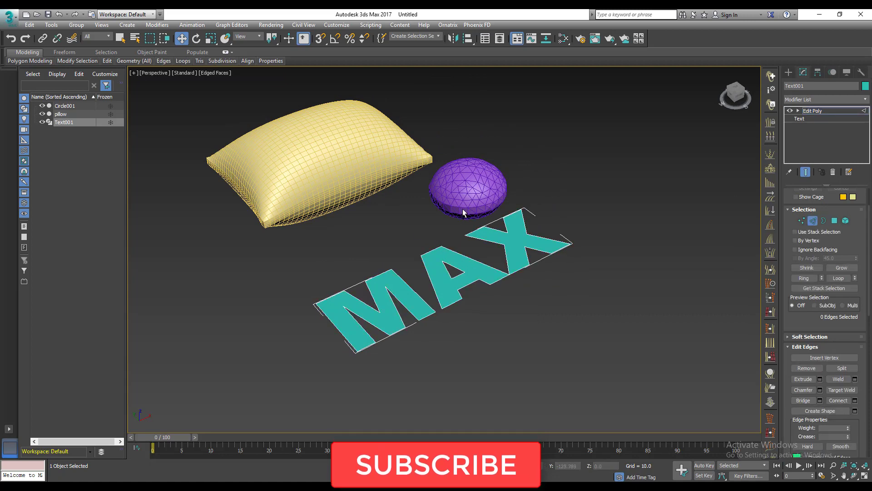
{"action": "key", "text": "ctrl+a"}
{"action": "right_click", "coordinate": [414, 266]}
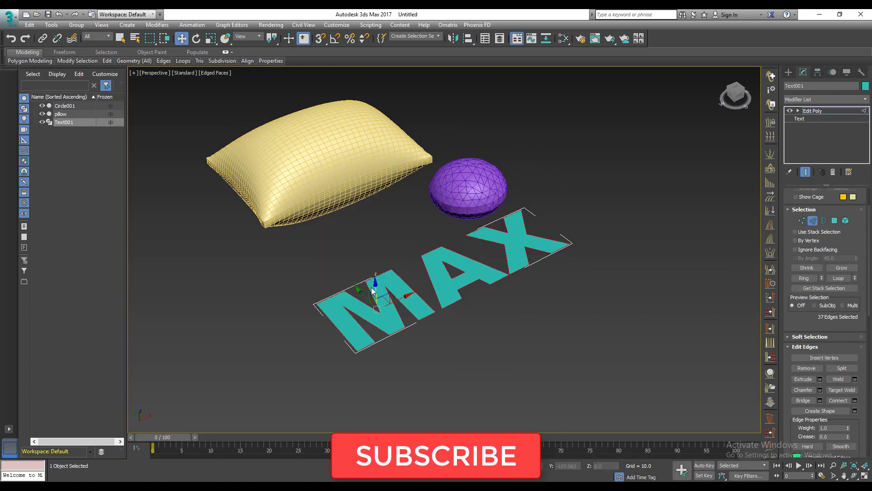
{"action": "left_click_drag", "start_coordinate": [377, 288], "coordinate": [382, 269], "text": "shift"}
{"action": "middle_click_drag", "start_coordinate": [382, 269], "coordinate": [770, 228], "text": "alt"}
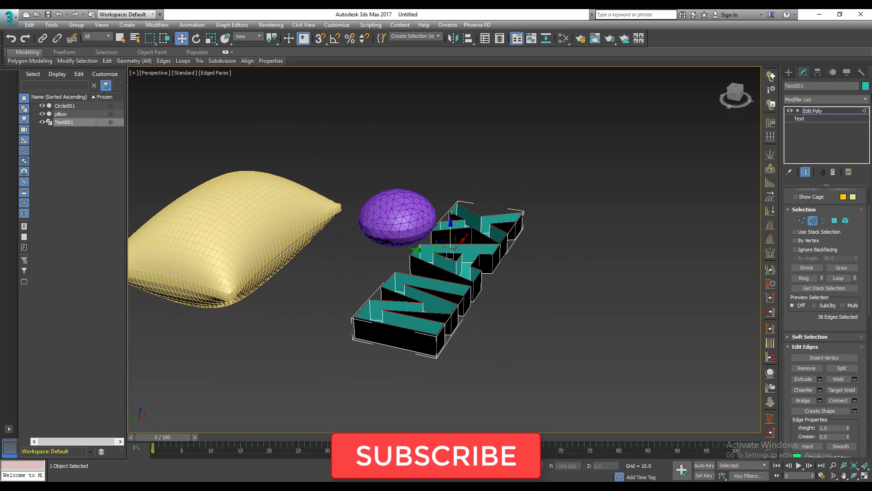
Close the open letters with a Cap Holes modifier and collapse the text's whole stack into an Editable Poly
{"action": "left_click", "coordinate": [865, 100]}
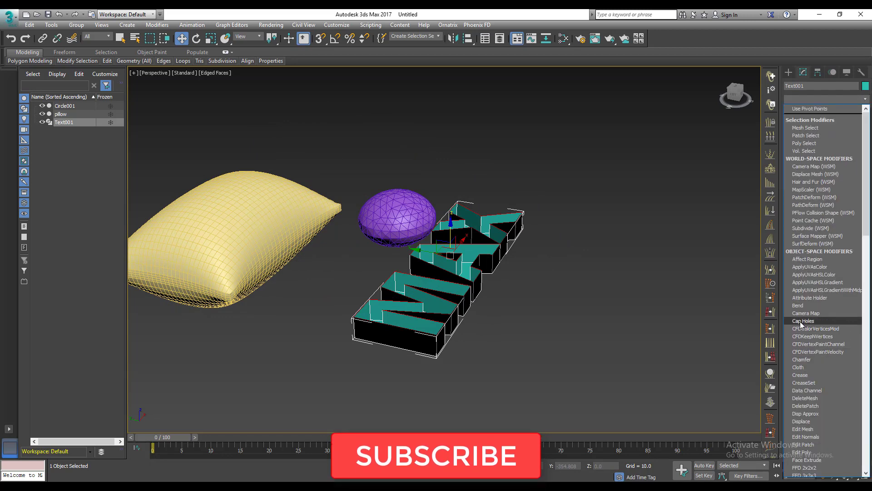
{"action": "left_click", "coordinate": [800, 321]}
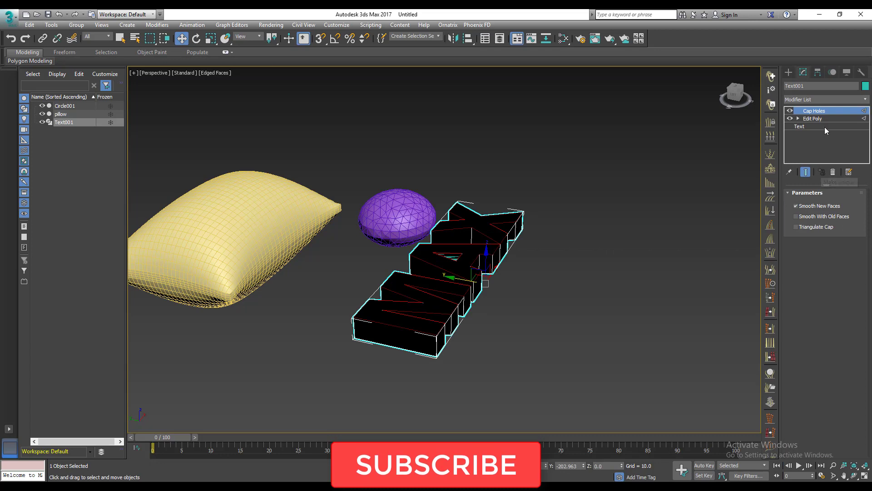
{"action": "right_click", "coordinate": [823, 111]}
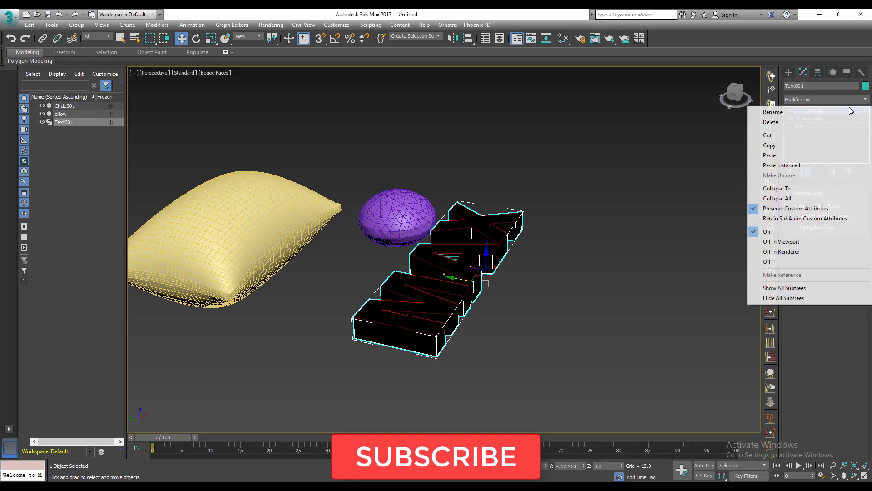
{"action": "left_click", "coordinate": [785, 200]}
{"action": "left_click", "coordinate": [478, 276]}
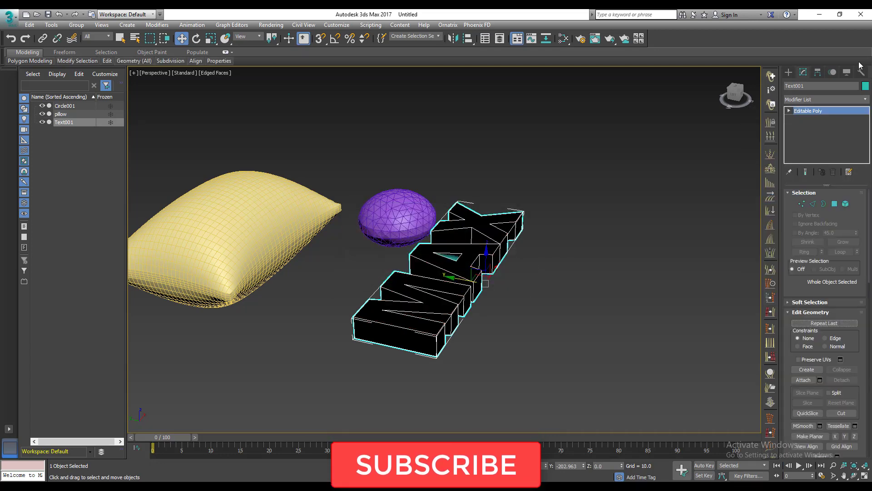
Select all polygons of the MAX text and flip their normals to face outward
{"action": "left_click", "coordinate": [865, 100]}
{"action": "left_click", "coordinate": [865, 100]}
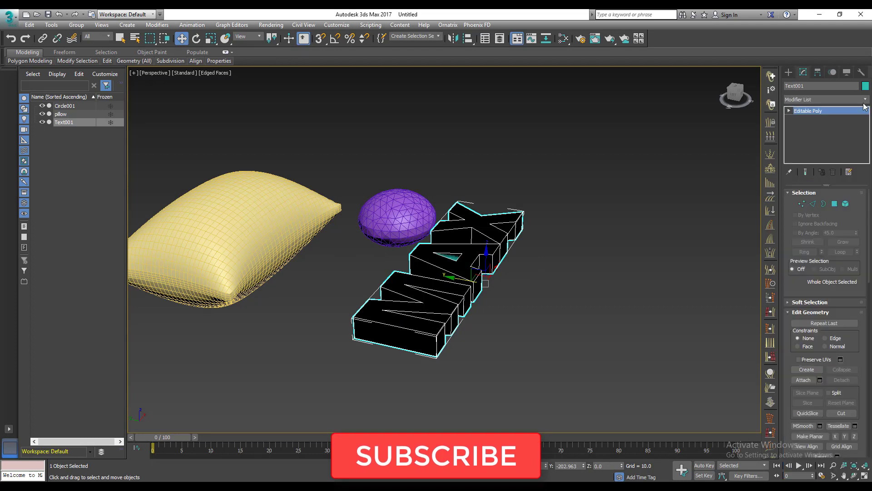
{"action": "left_click", "coordinate": [834, 203]}
{"action": "key", "text": "ctrl+a"}
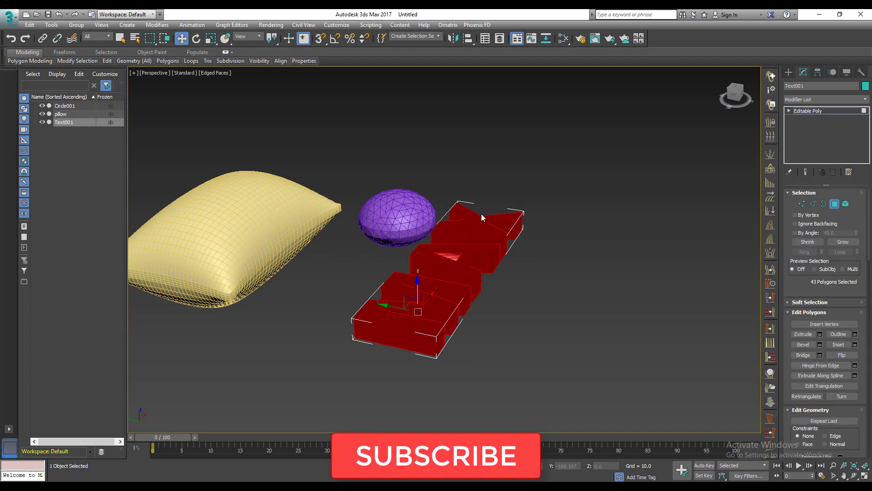
{"action": "left_click", "coordinate": [864, 100]}
{"action": "left_click", "coordinate": [864, 100]}
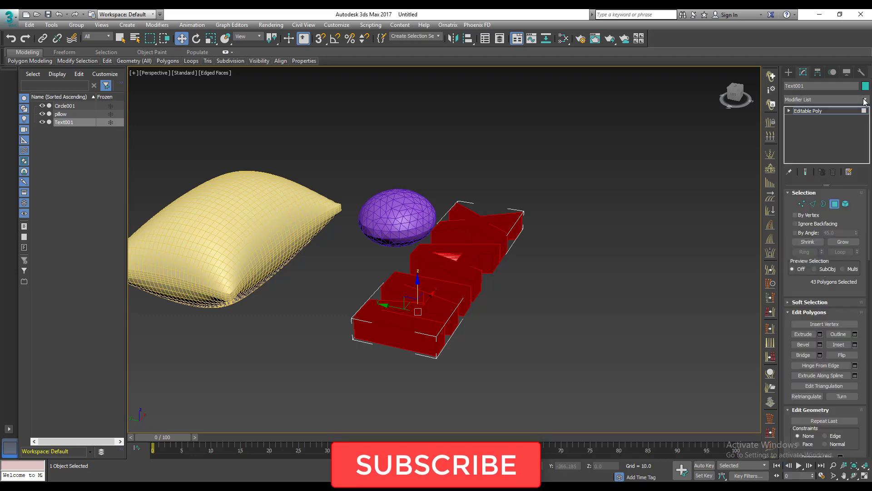
{"action": "left_click", "coordinate": [533, 272]}
{"action": "middle_click_drag", "start_coordinate": [635, 196], "coordinate": [623, 194], "text": "alt"}
{"action": "right_click", "coordinate": [475, 239]}
{"action": "left_click", "coordinate": [491, 252]}
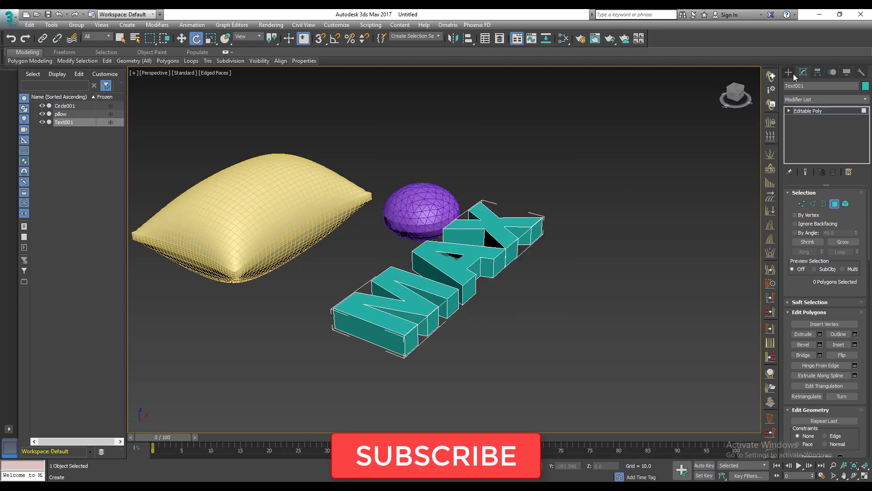
Leave polygon editing and move the MAX text along the ground away from the round pillow
{"action": "right_click", "coordinate": [475, 291]}
{"action": "left_click", "coordinate": [490, 298]}
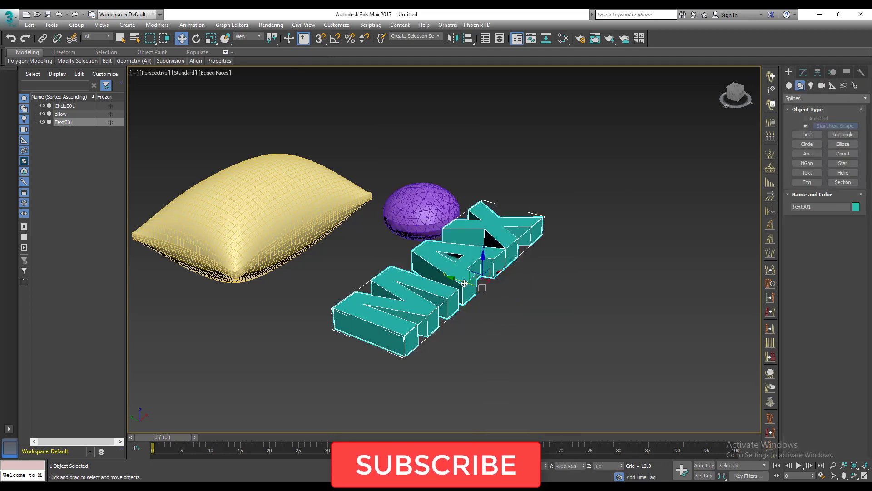
{"action": "left_click_drag", "start_coordinate": [467, 280], "coordinate": [513, 300]}
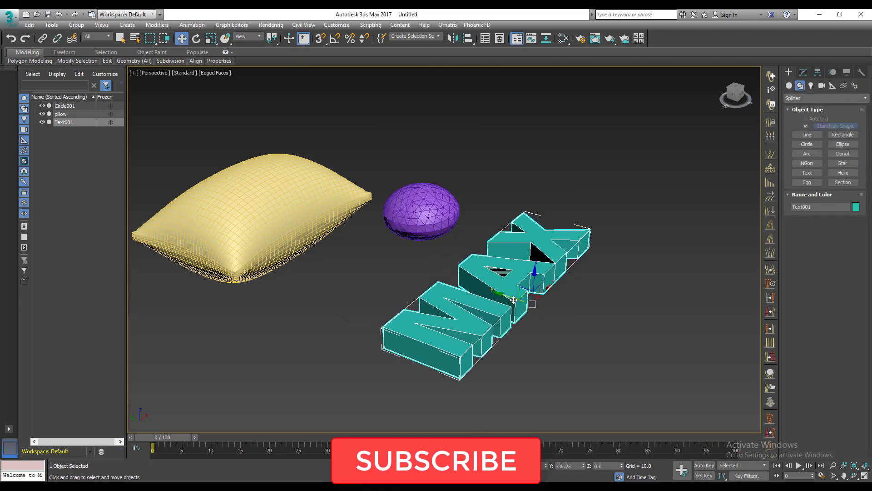
Add a Subdivide modifier to the MAX text and set its size to 5.862
{"action": "left_click", "coordinate": [803, 72]}
{"action": "left_click", "coordinate": [865, 99]}
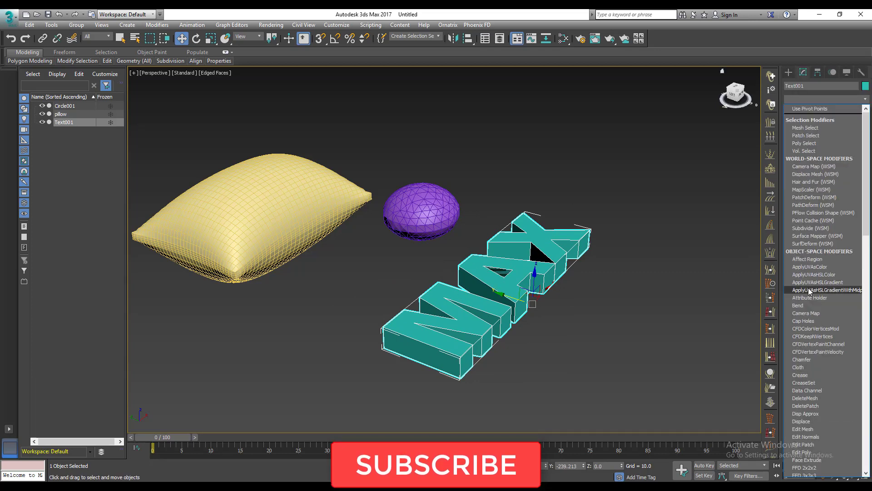
{"action": "scroll", "coordinate": [803, 323], "scroll_direction": "down", "scroll_amount": 20}
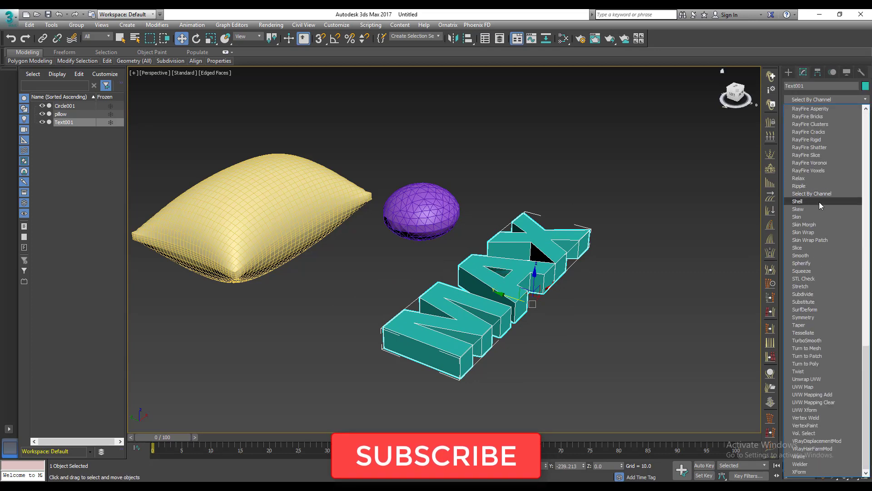
{"action": "left_click", "coordinate": [816, 295]}
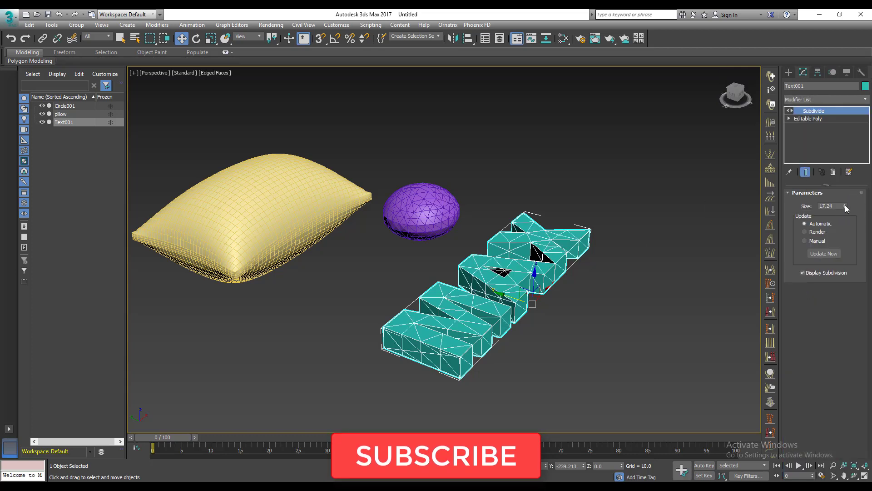
{"action": "left_click_drag", "start_coordinate": [846, 205], "coordinate": [847, 235]}
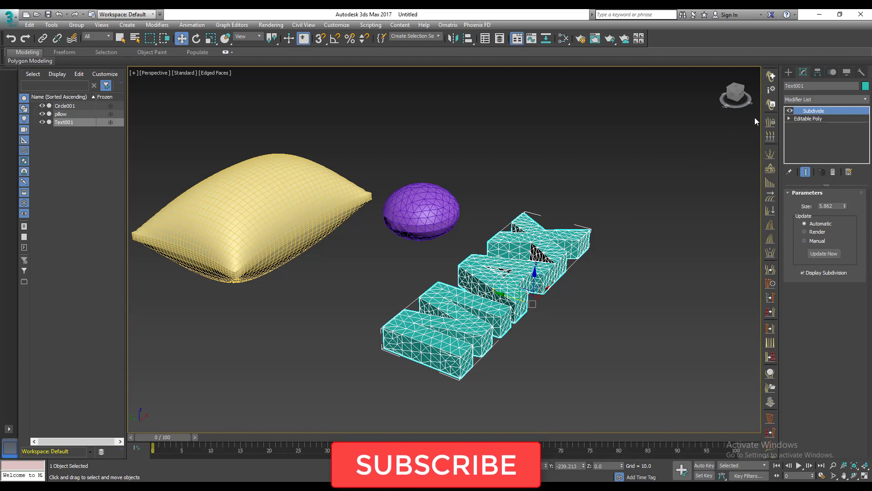
Collapse the subdivided MAX text's whole modifier stack into an Editable Mesh
{"action": "right_click", "coordinate": [820, 111]}
{"action": "left_click", "coordinate": [768, 203]}
{"action": "left_click", "coordinate": [477, 275]}
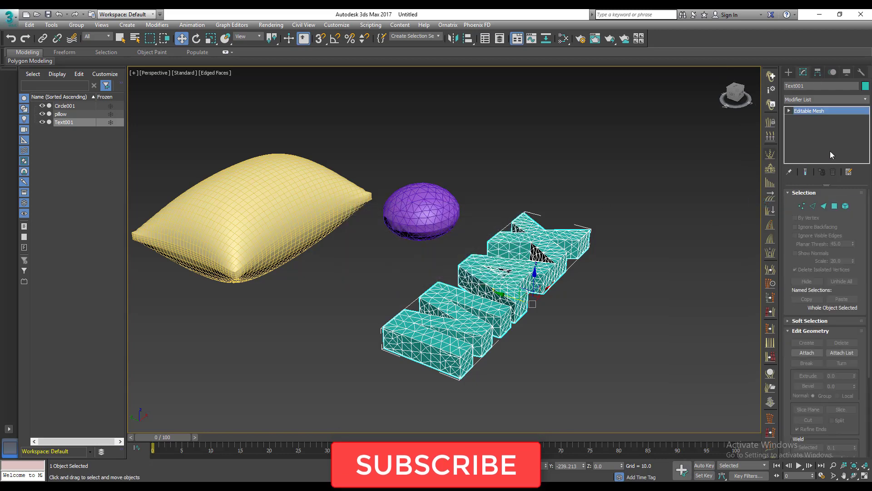
Add a Cloth modifier to the MAX text mesh and define Text001 as a cloth object in the simulation properties
{"action": "left_click", "coordinate": [844, 98]}
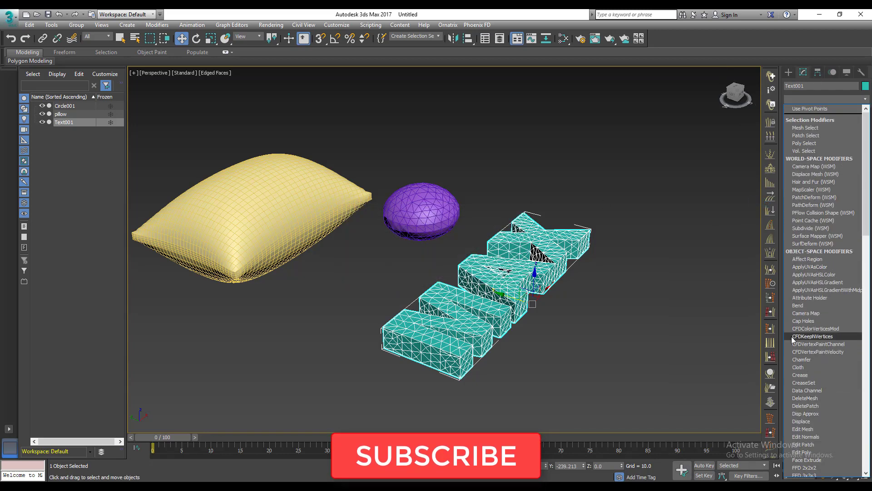
{"action": "left_click", "coordinate": [799, 367]}
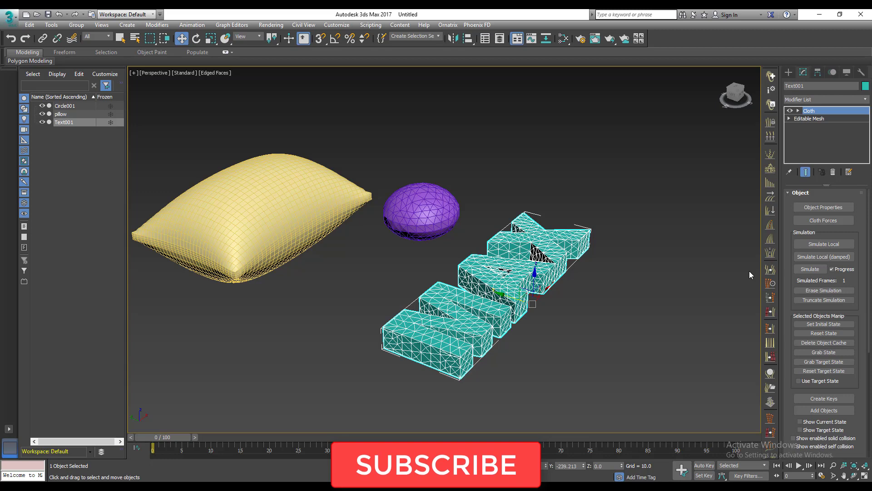
{"action": "left_click", "coordinate": [816, 208]}
{"action": "left_click", "coordinate": [345, 123]}
{"action": "left_click", "coordinate": [423, 114]}
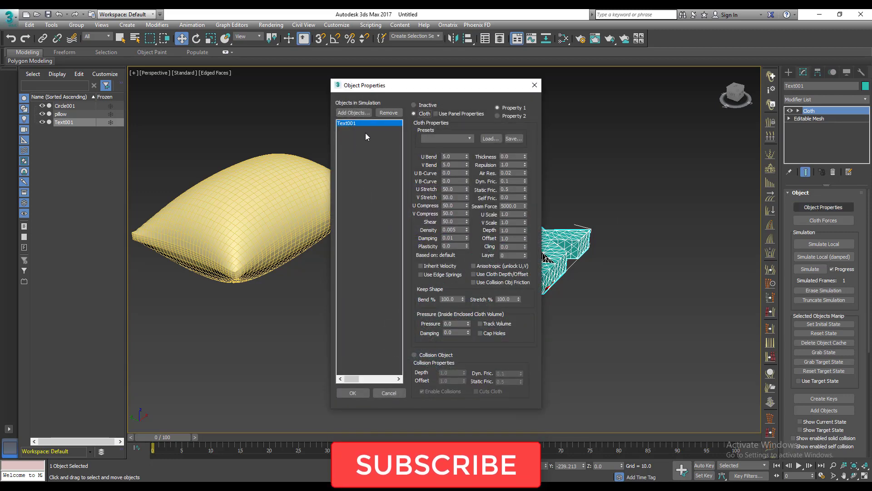
Apply the Rubber cloth preset to Text001 and set the pressure inside its enclosed volume
{"action": "left_click", "coordinate": [432, 138]}
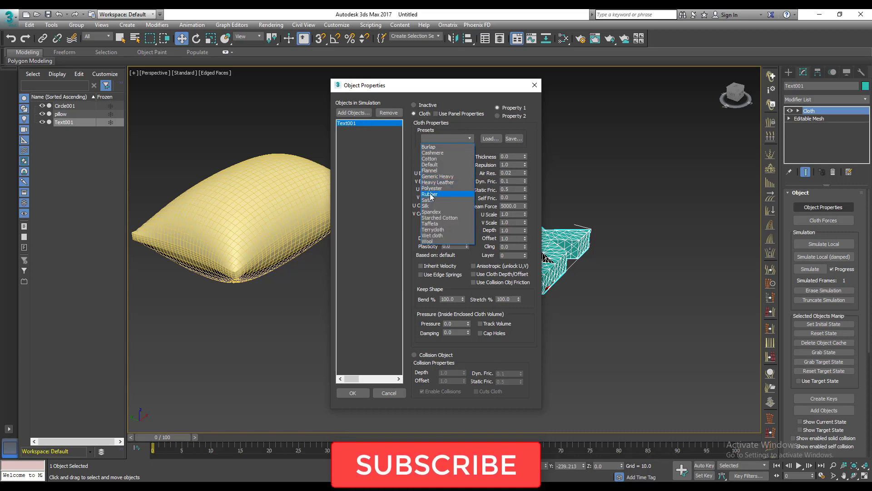
{"action": "left_click", "coordinate": [430, 194]}
{"action": "double_click", "coordinate": [457, 324]}
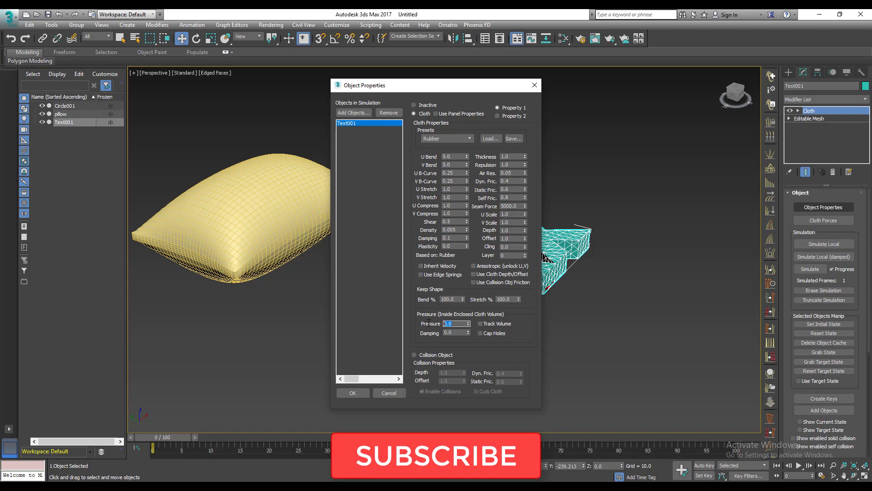
{"action": "left_click", "coordinate": [353, 392]}
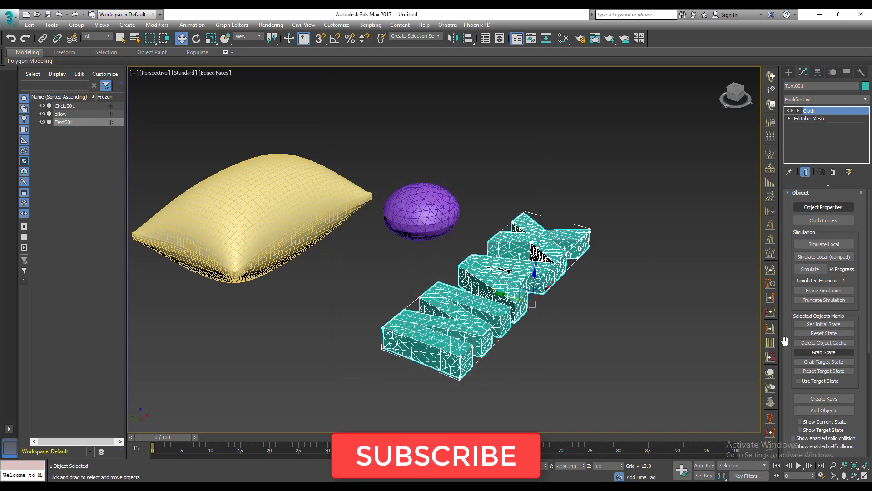
Inflate the MAX text into pillow letters with a local cloth simulation
{"action": "scroll", "coordinate": [798, 306], "scroll_direction": "down", "scroll_amount": 5}
{"action": "scroll", "coordinate": [798, 306], "scroll_direction": "up", "scroll_amount": 6}
{"action": "left_click", "coordinate": [819, 244]}
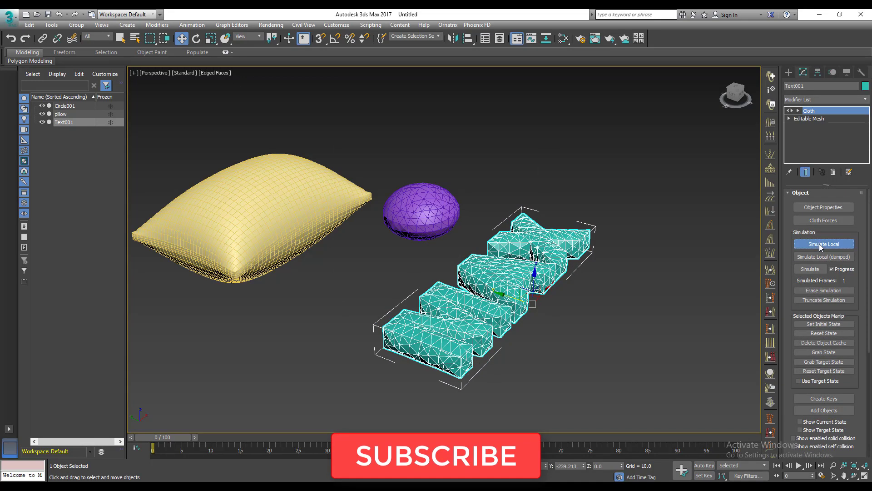
{"action": "middle_click_drag", "start_coordinate": [617, 249], "coordinate": [533, 250], "text": "alt"}
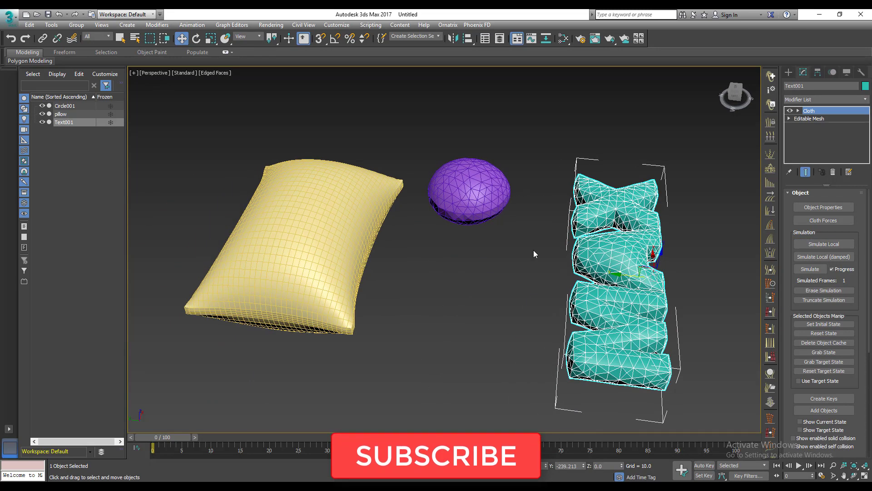